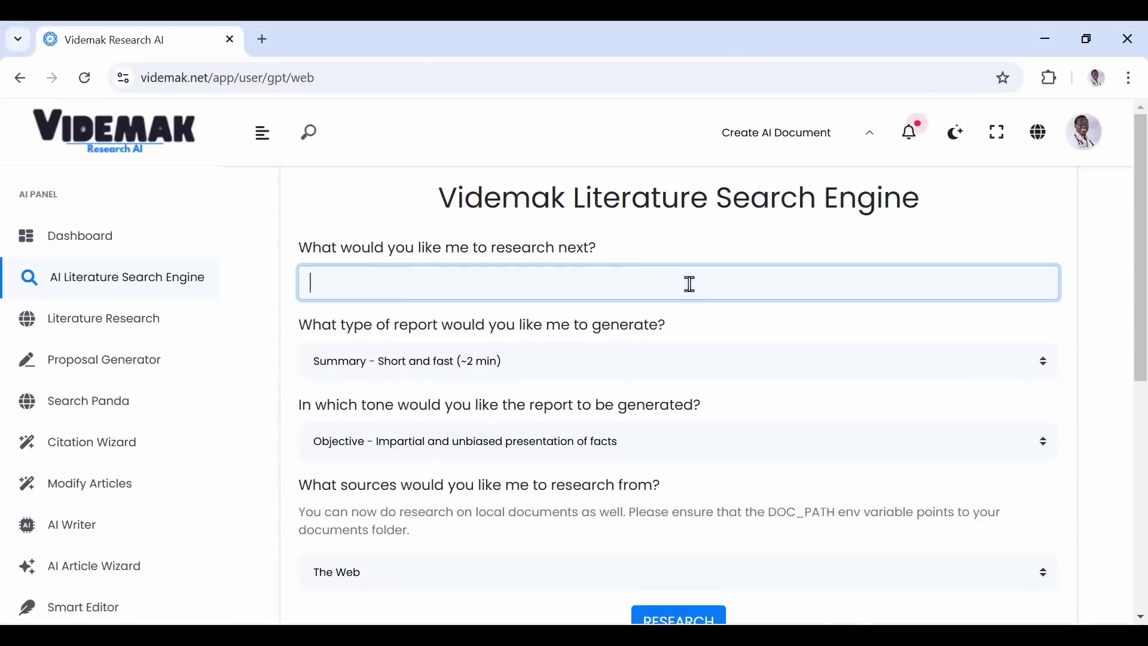
# - Set the report type to Detailed - In-depth and longer and the tone to Formal - Adheres to academic standards
pyautogui.click(538, 362)
pyautogui.click(456, 411)
pyautogui.scroll(-2, 538, 325)
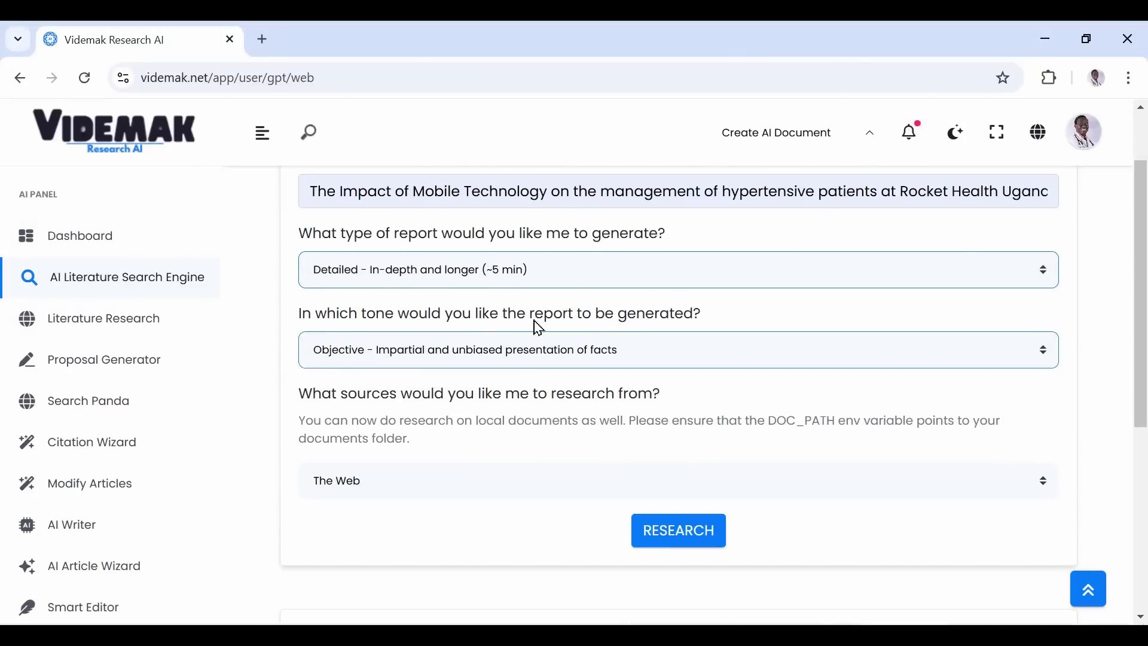
pyautogui.click(628, 350)
pyautogui.click(509, 48)
# - Start the research on the Rocket Health Uganda topic using The Web as the source
pyautogui.click(418, 479)
pyautogui.scroll(-2, 539, 479)
pyautogui.click(684, 411)
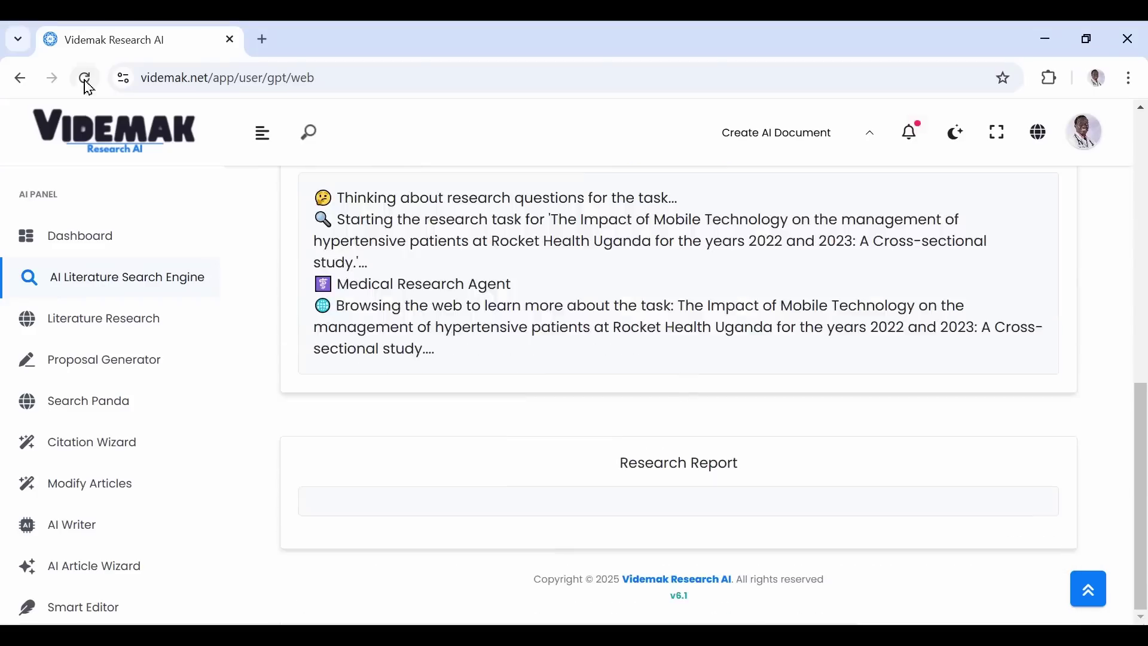
# - Check the progress log, open the Rocket Health Uganda LinkedIn citation, and return to read the generated report sections
pyautogui.moveTo(314, 348); pyautogui.dragTo(507, 340)
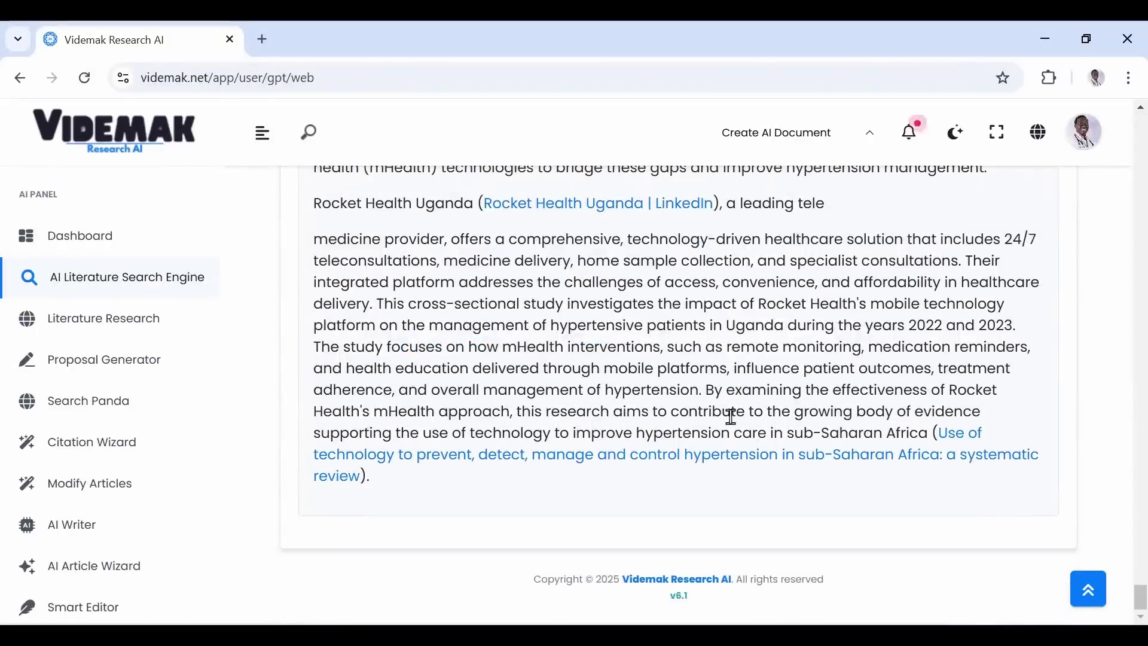
pyautogui.click(502, 202)
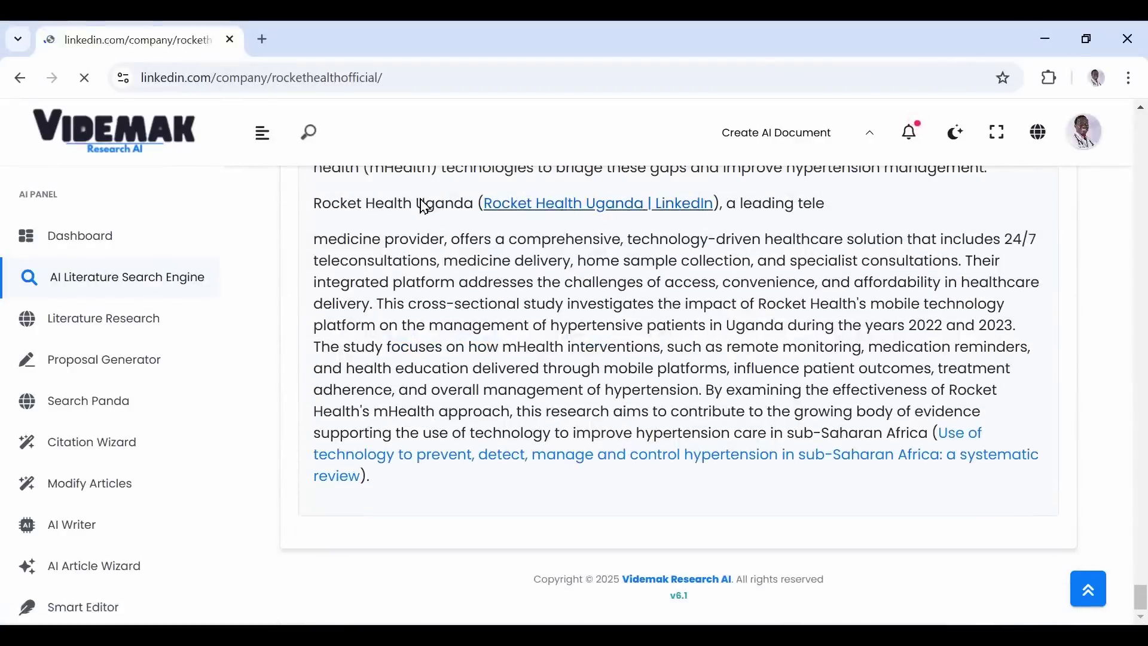
pyautogui.scroll(-20, 664, 325)
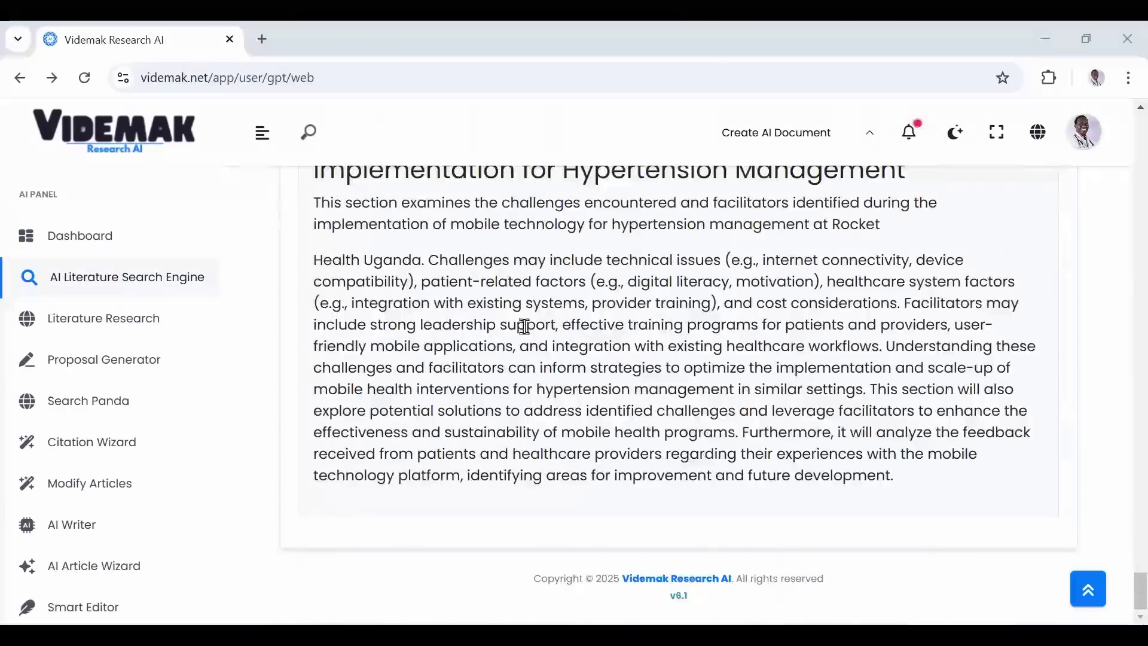
pyautogui.scroll(20, 524, 328)
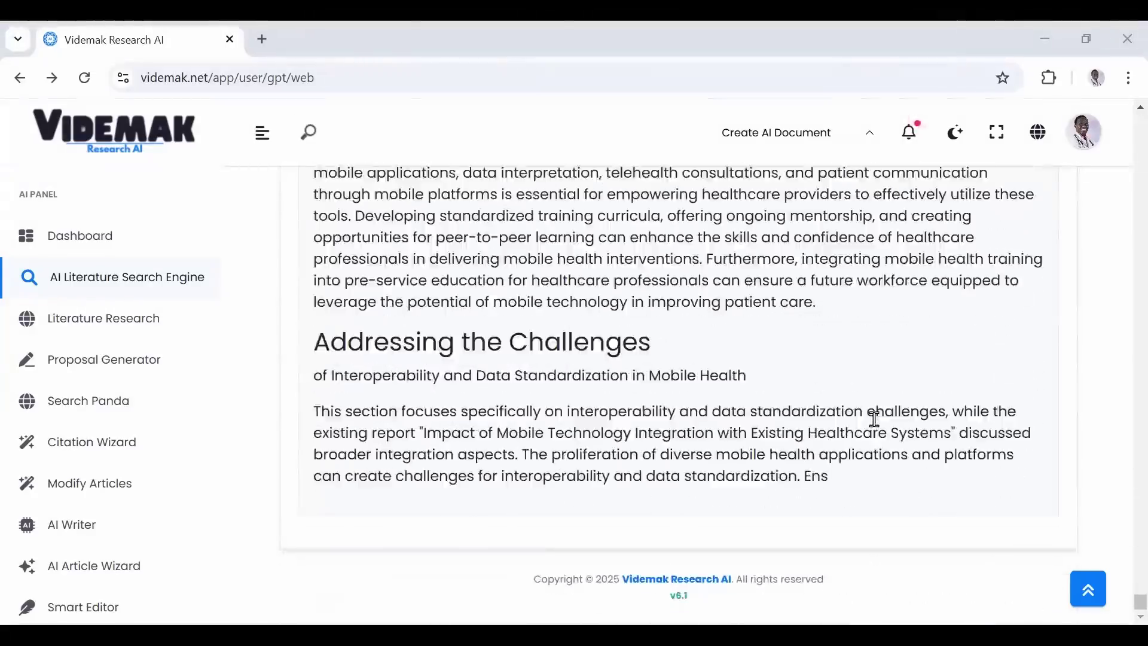
pyautogui.scroll(15, 961, 357)
pyautogui.scroll(-15, 959, 357)
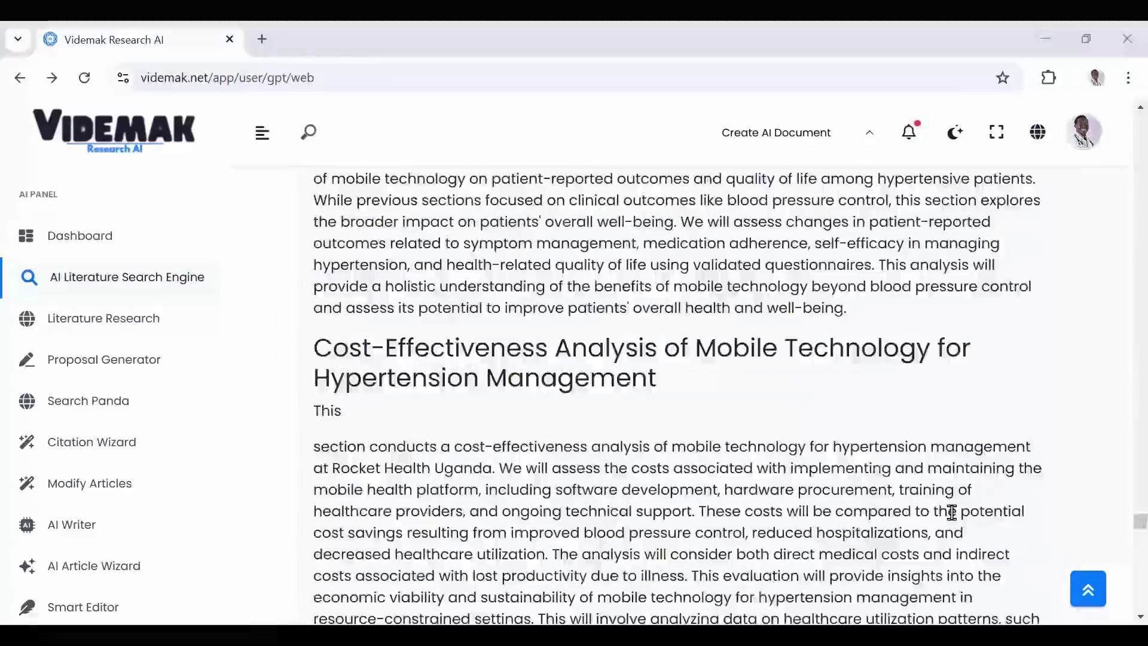
# - Download the research report as a Word document, open it, and dismiss the licence notice
pyautogui.click(678, 546)
pyautogui.click(892, 127)
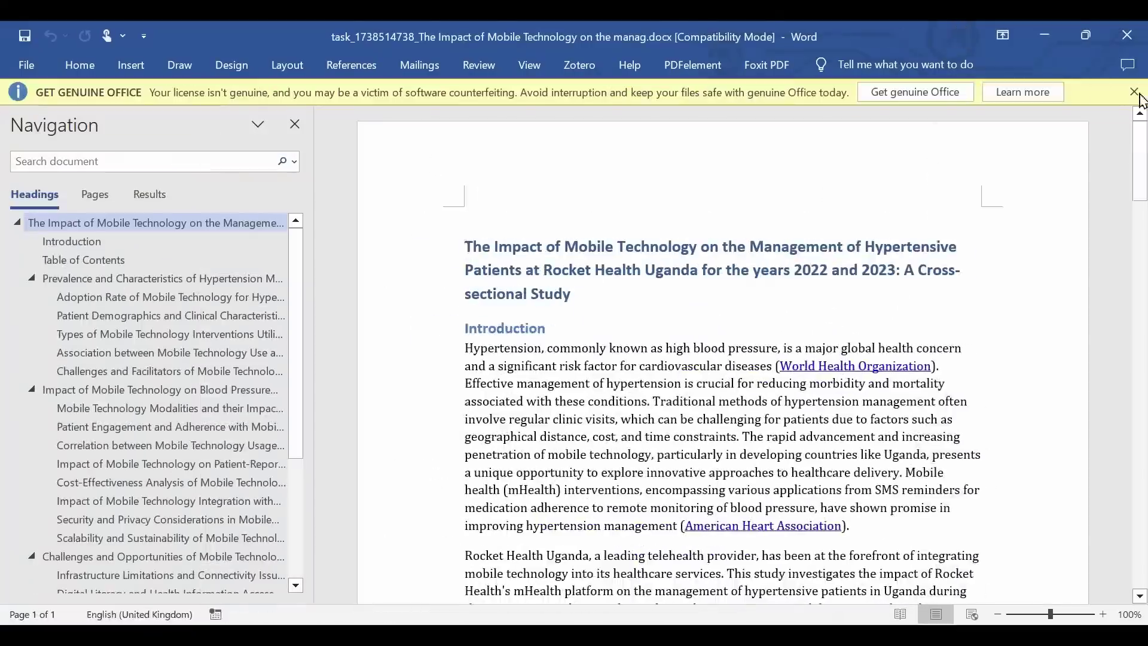
pyautogui.click(1135, 97)
# - Open the rockethealth.ug link from the Word report in the browser, look over the site, and return to the document
pyautogui.scroll(-20, 985, 370)
pyautogui.keyDown('ctrl'); pyautogui.click(596, 471); pyautogui.keyUp('ctrl')
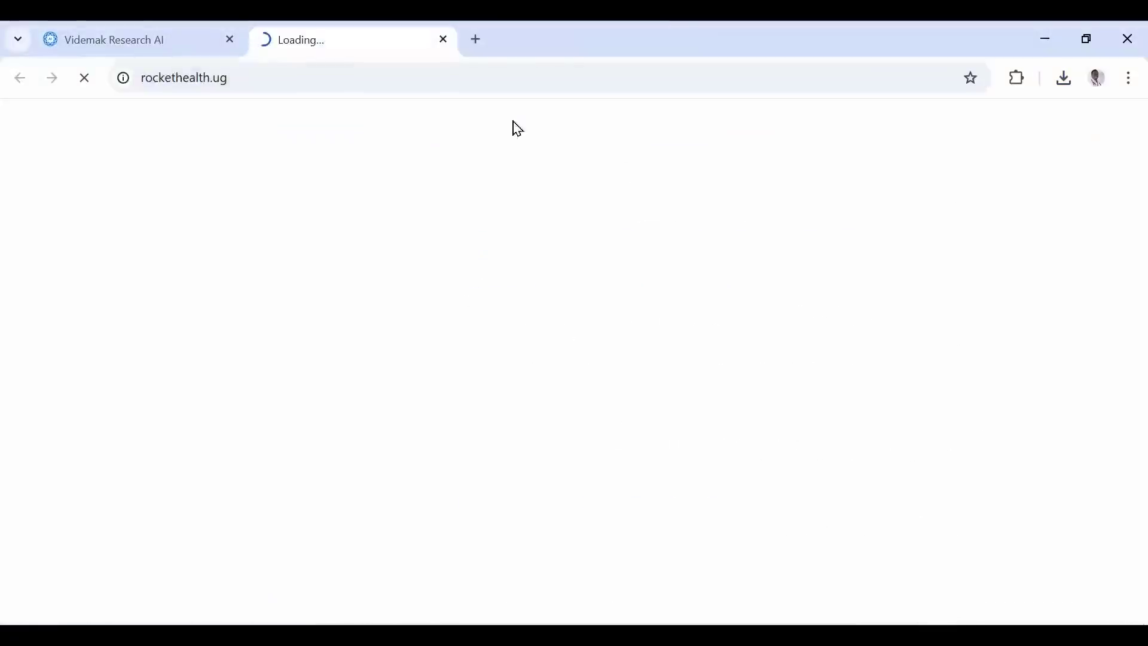
pyautogui.scroll(-5, 747, 250)
pyautogui.hotkey('alt', 'Tab')
# - Open the Uganda digital health conference agenda and the ResearchGate Design Research publication from the report's reference list
pyautogui.scroll(-12, 428, 208)
pyautogui.keyDown('ctrl'); pyautogui.click(627, 401); pyautogui.keyUp('ctrl')
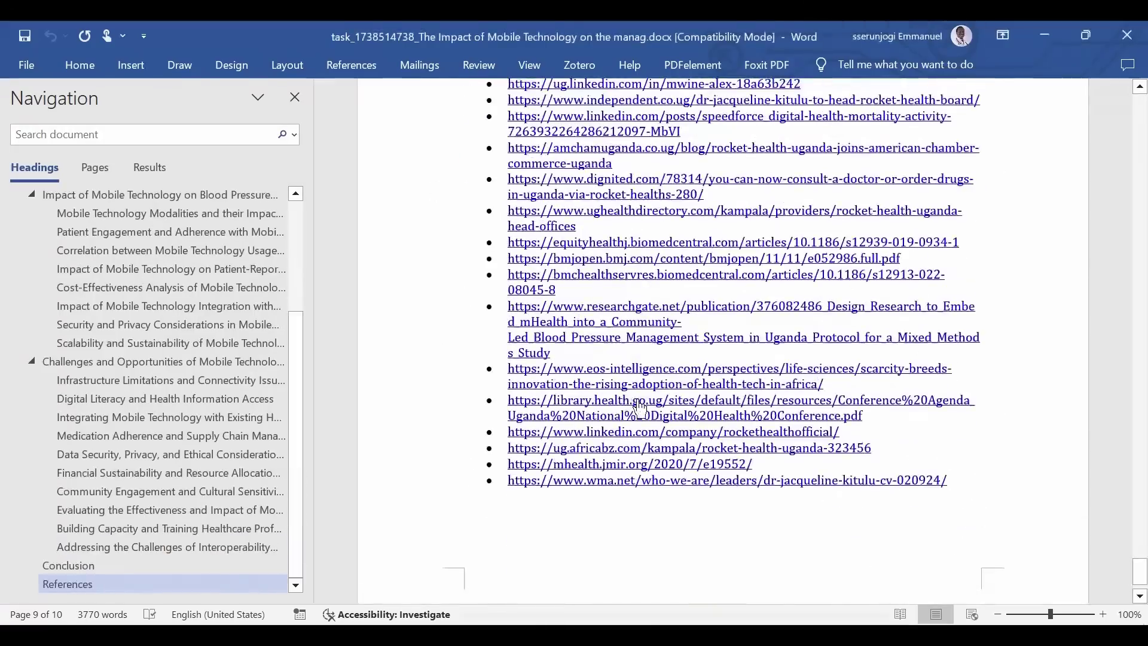
pyautogui.hotkey('alt', 'Tab')
pyautogui.keyDown('ctrl'); pyautogui.click(586, 346); pyautogui.keyUp('ctrl')
pyautogui.scroll(-10, 586, 345)
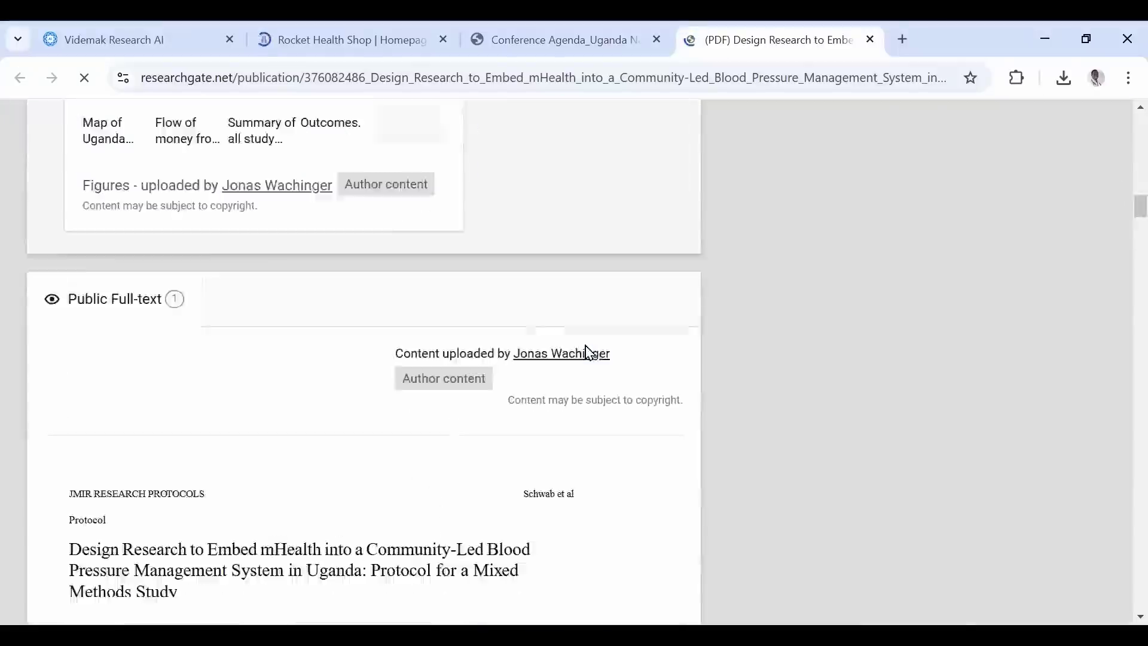
pyautogui.hotkey('alt', 'Tab')
# - Skim the Word report's content from the beginning and switch back to the literature search page in the browser
pyautogui.scroll(20, 732, 484)
pyautogui.scroll(15, 733, 484)
pyautogui.scroll(-18, 781, 447)
pyautogui.hotkey('alt', 'Tab')
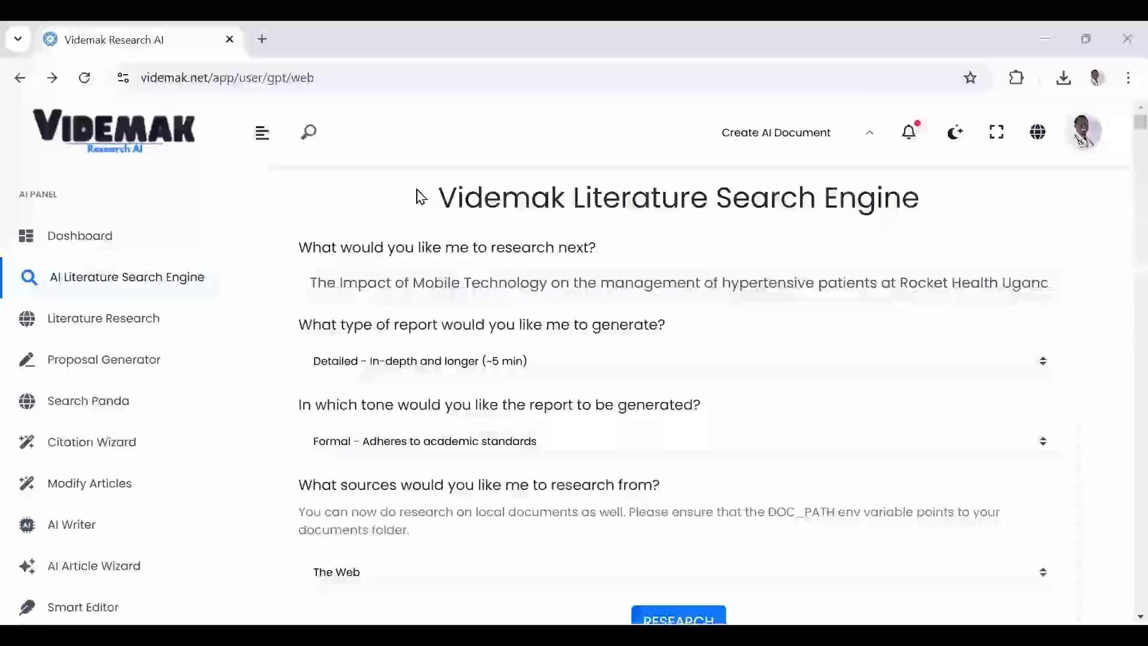
# - In a Notepad note headed "My Research Keyward.", paste the research topic as item 1 and add a blank item 2
pyautogui.hotkey('alt', 'Tab')
pyautogui.write('My Research K')
pyautogui.tripleClick(382, 282)
pyautogui.hotkey('ctrl', 'c')
pyautogui.hotkey('alt', 'Tab')
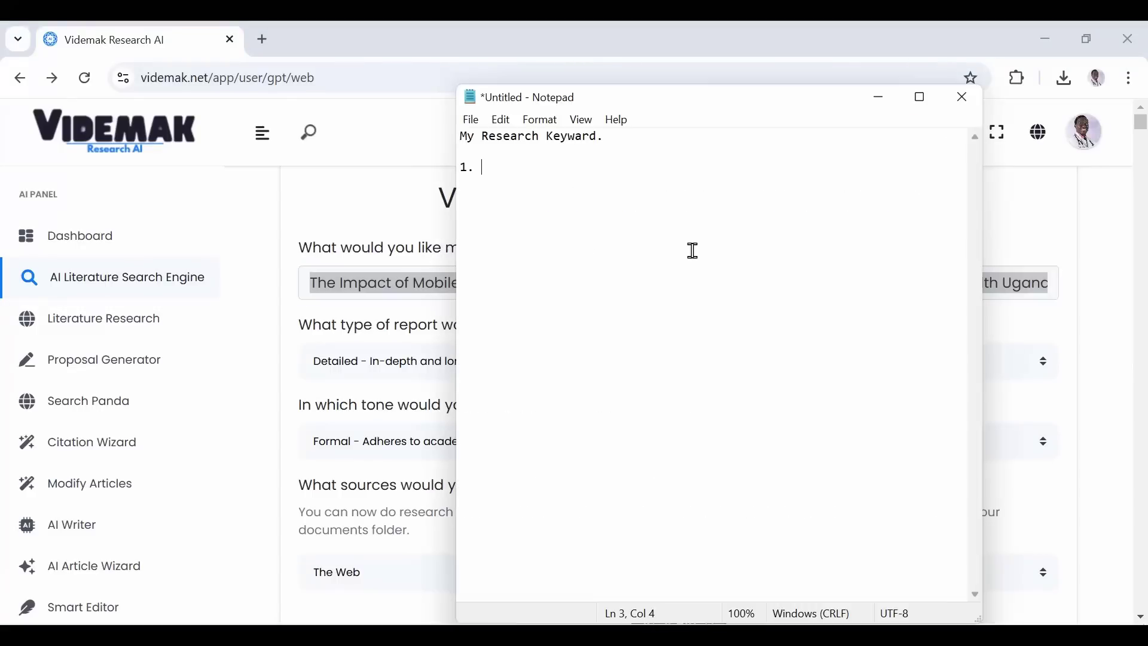
pyautogui.hotkey('ctrl', 'v')
pyautogui.press('Return')
pyautogui.press('Return')
pyautogui.write('2.')
# - Open the AI Article Wizard and paste the research topic as the article's topic
pyautogui.scroll(-2, 133, 407)
pyautogui.click(155, 436)
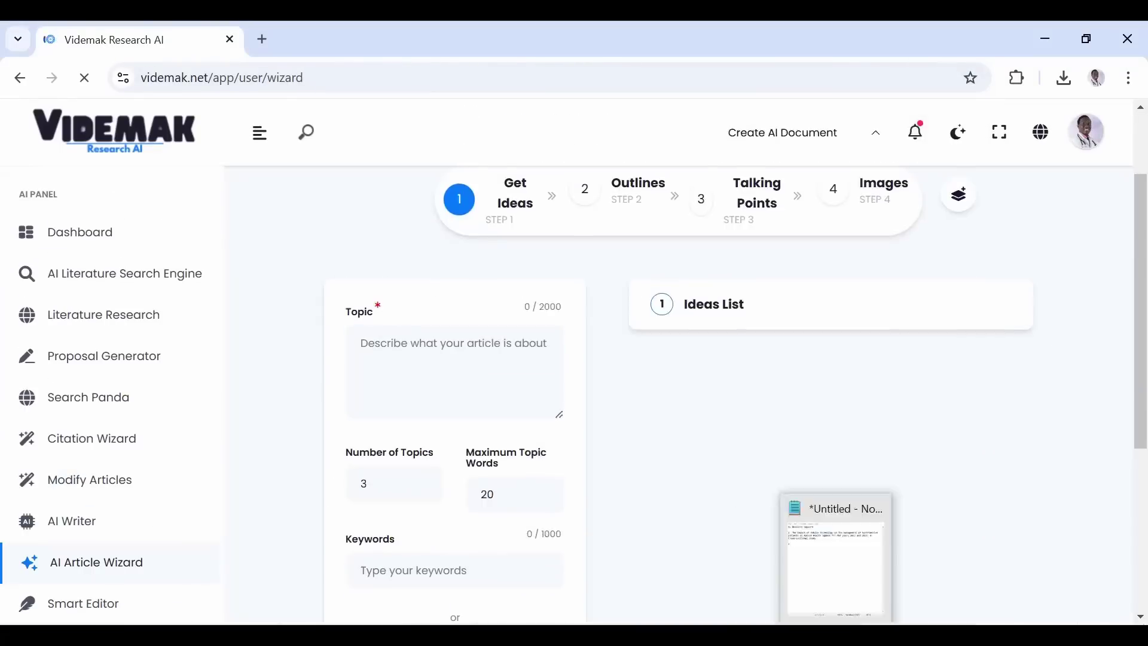
pyautogui.click(371, 340)
pyautogui.hotkey('ctrl', 'v')
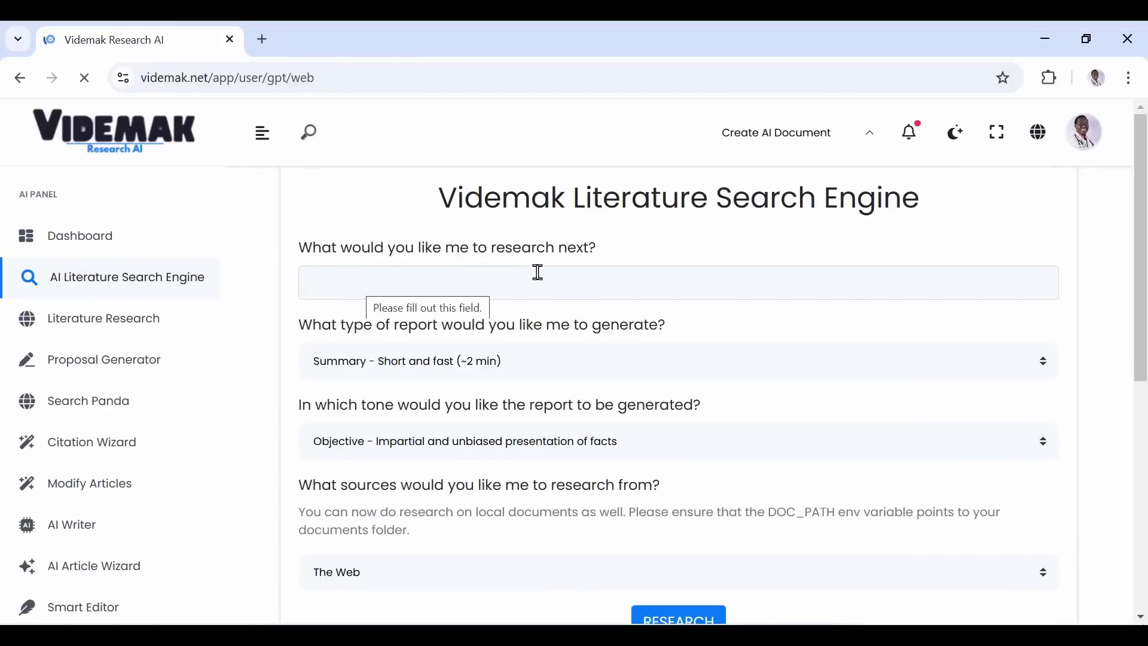
# - Enter "Impact of US elections on the global economy." as the research topic in the AI Literature Search Engine
pyautogui.click(464, 290)
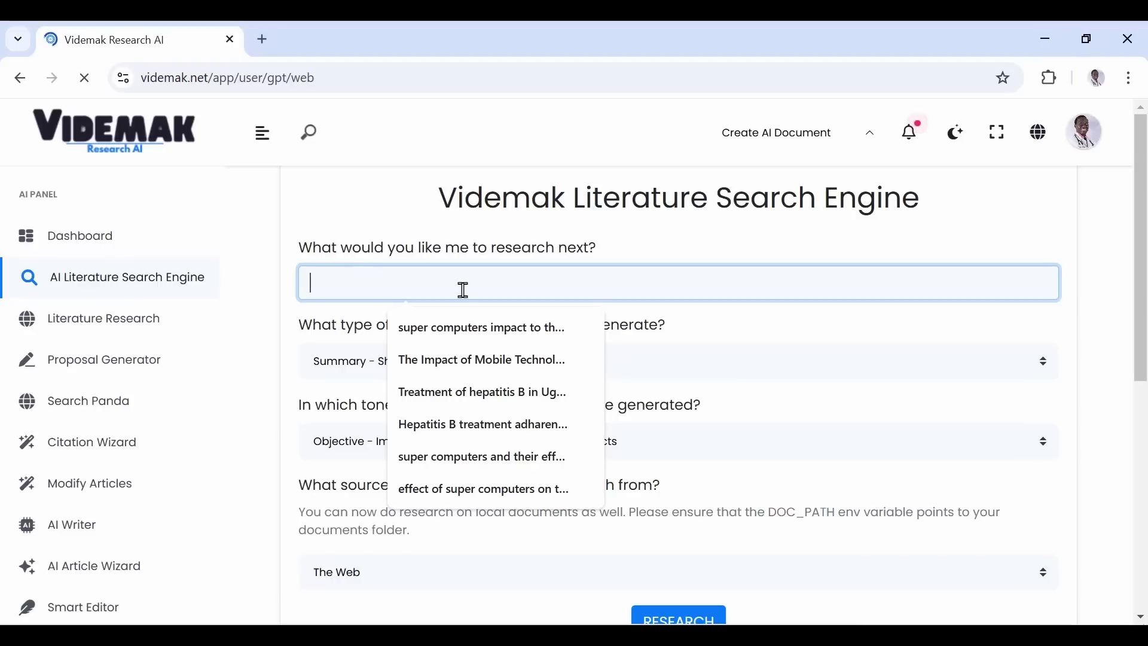
pyautogui.write('Impac')
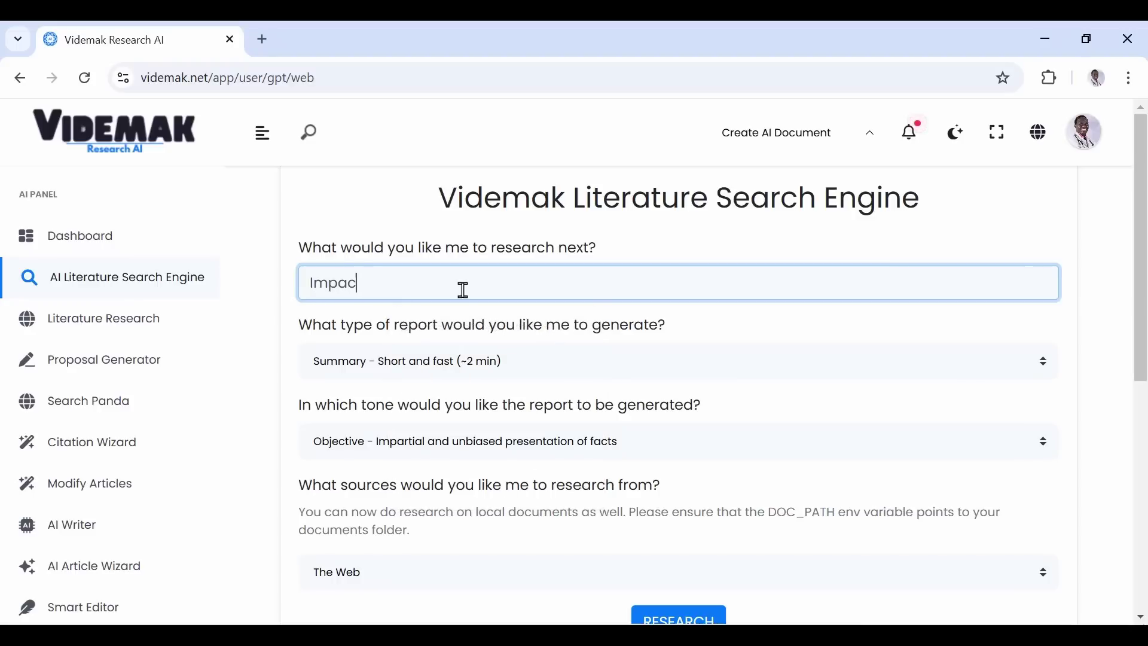
pyautogui.write('t of')
pyautogui.click(434, 200)
pyautogui.click(425, 283)
pyautogui.write('US elec')
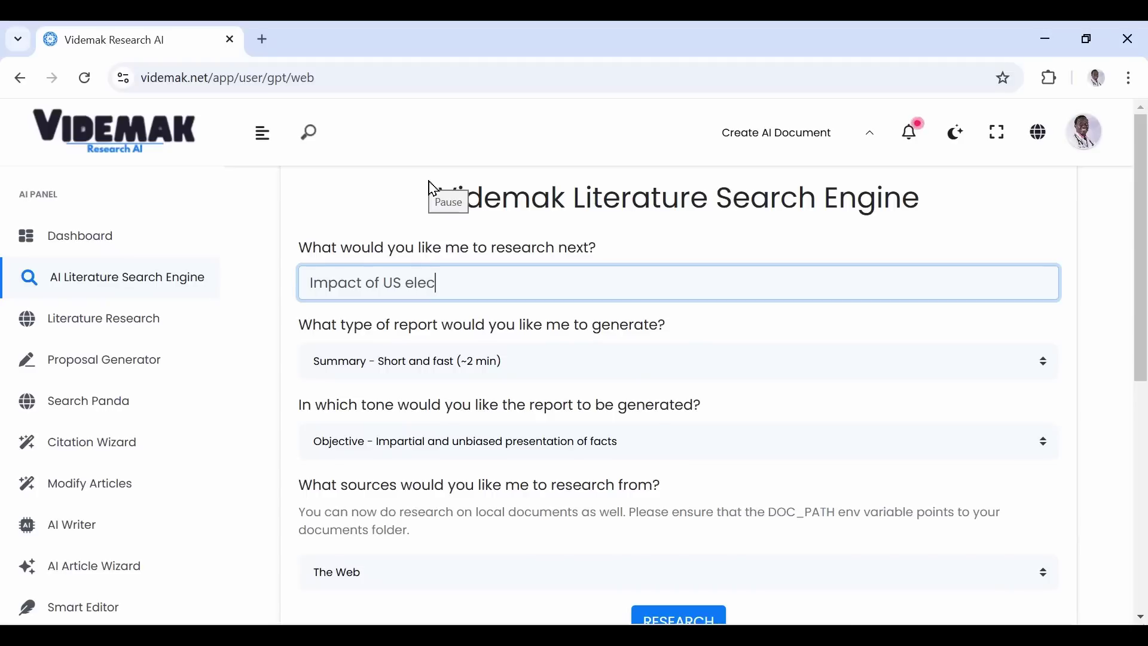
pyautogui.write('tions on the global e')
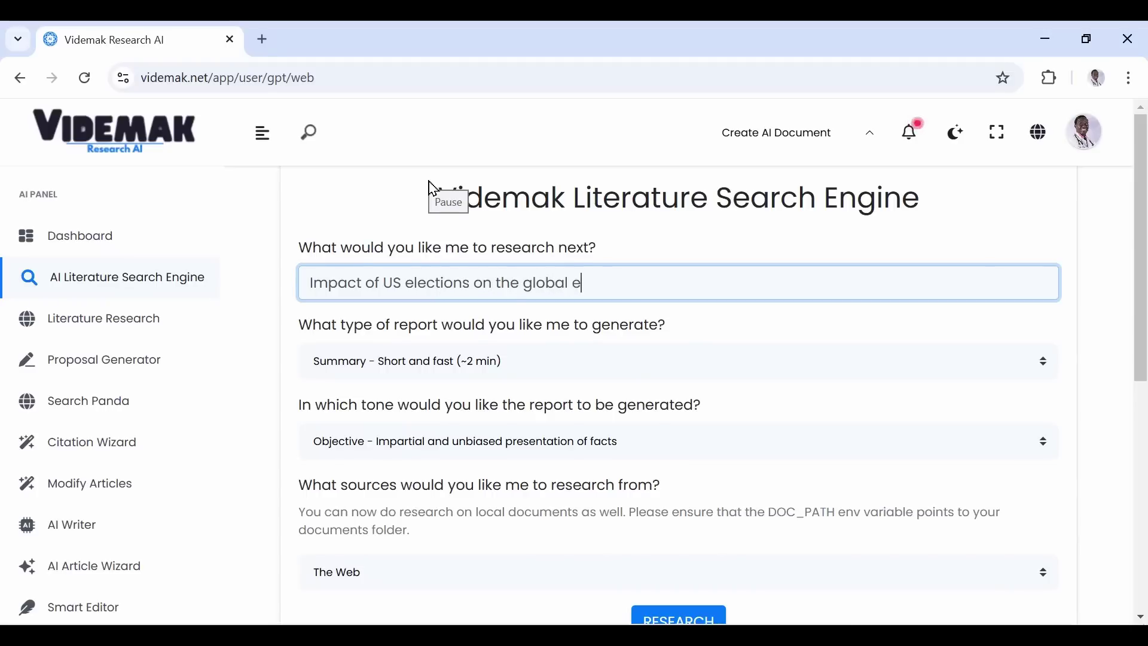
pyautogui.write('conomo')
pyautogui.press('BackSpace')
pyautogui.click(433, 189)
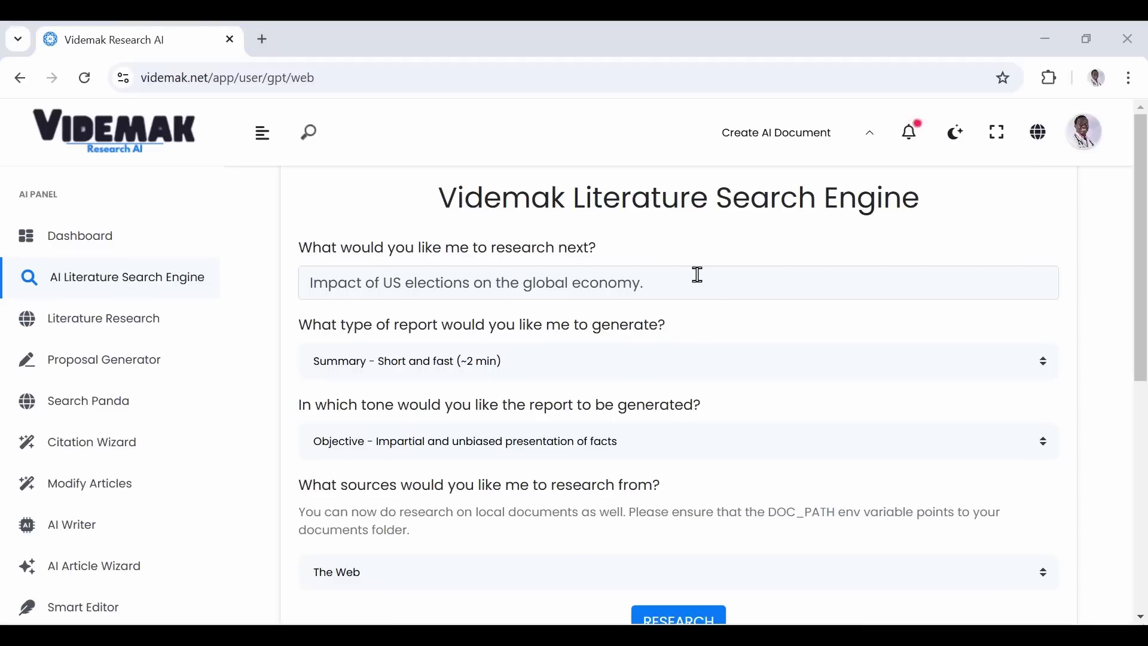
# - Replace the research topic with the saved suggestion "super computers impact to the environment"
pyautogui.moveTo(697, 275); pyautogui.dragTo(292, 295)
pyautogui.press('BackSpace')
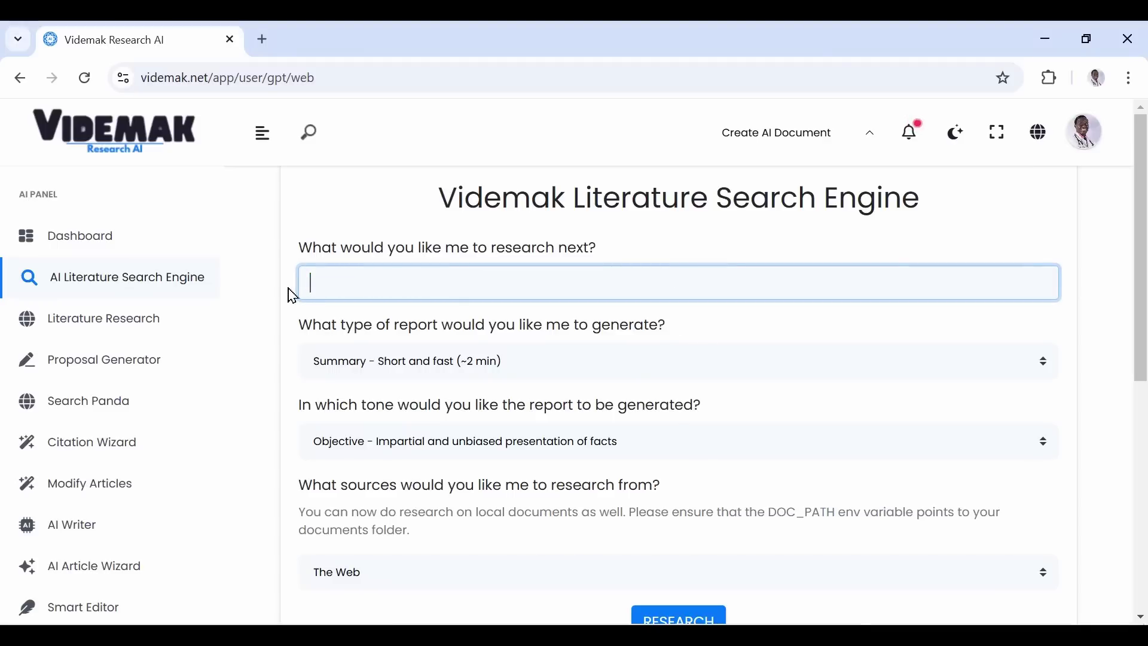
pyautogui.click(338, 275)
pyautogui.click(447, 328)
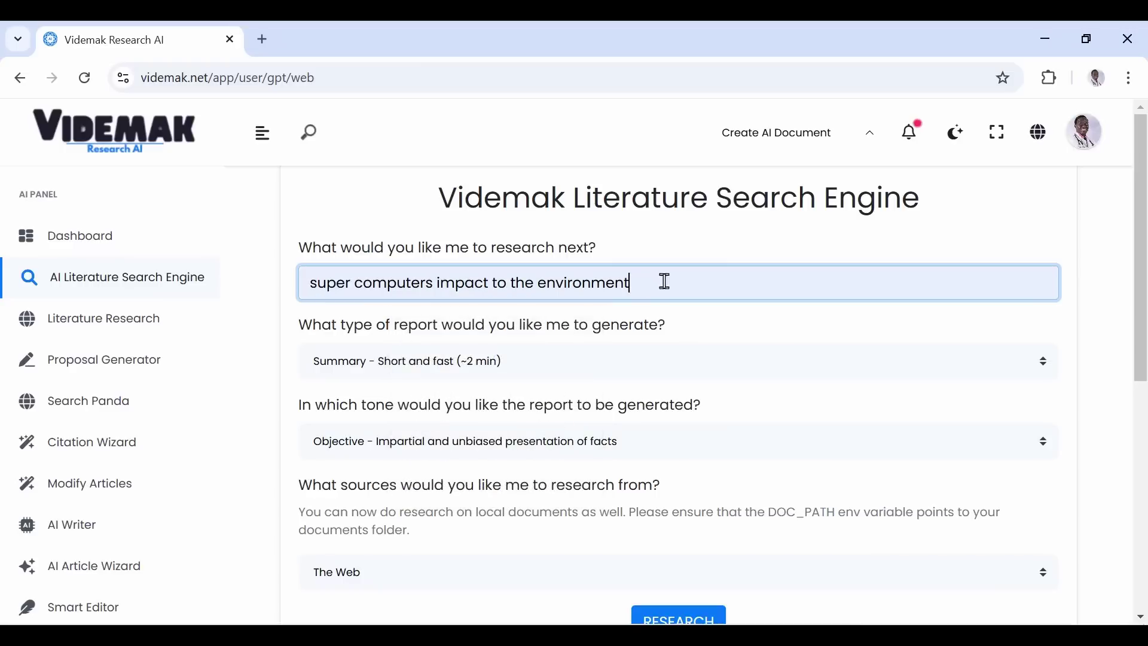
# - Replace the topic with the saved "The Impact of Mobile Technology" title on Rocket Health Uganda hypertensive patients and choose the Detailed report type
pyautogui.tripleClick(689, 284)
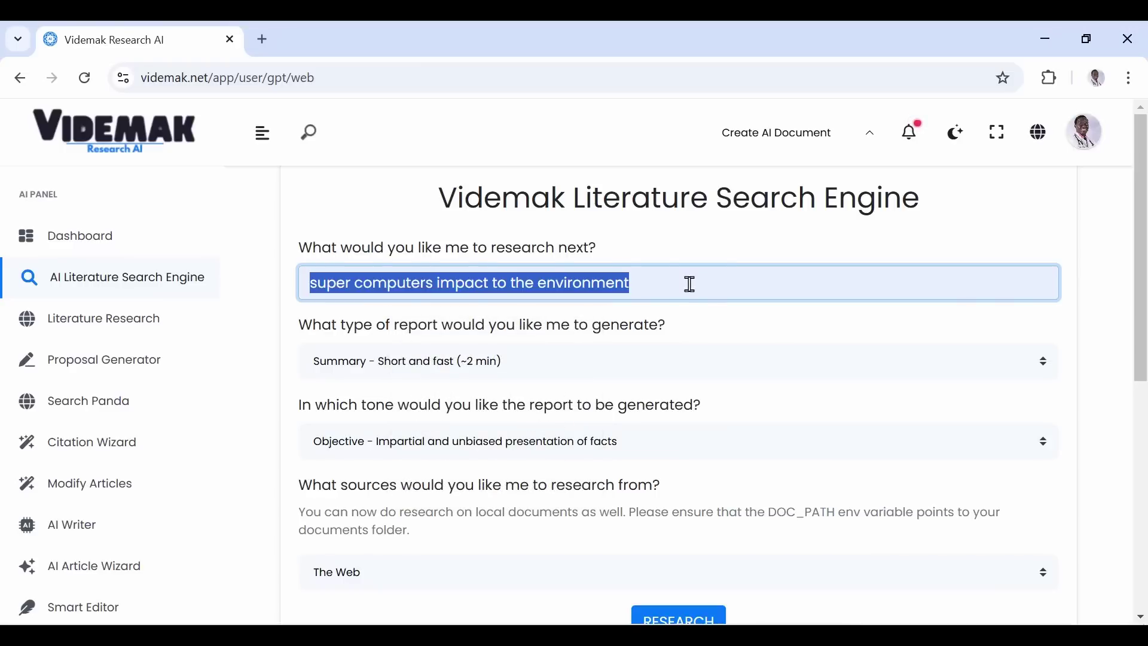
pyautogui.press('BackSpace')
pyautogui.click(689, 284)
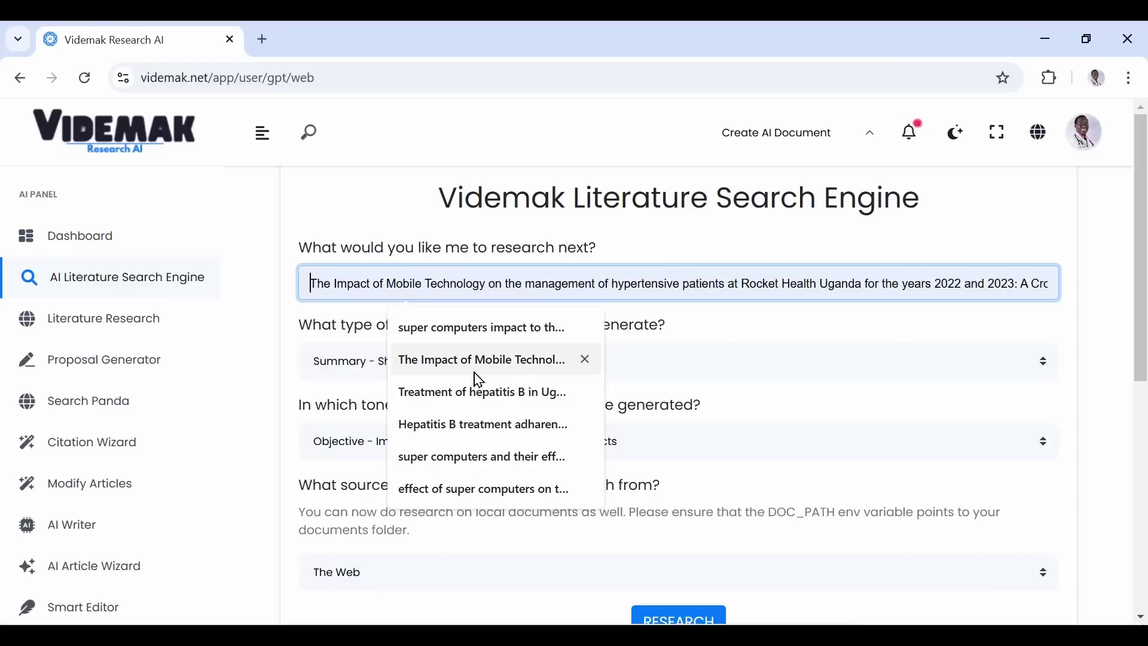
pyautogui.click(524, 363)
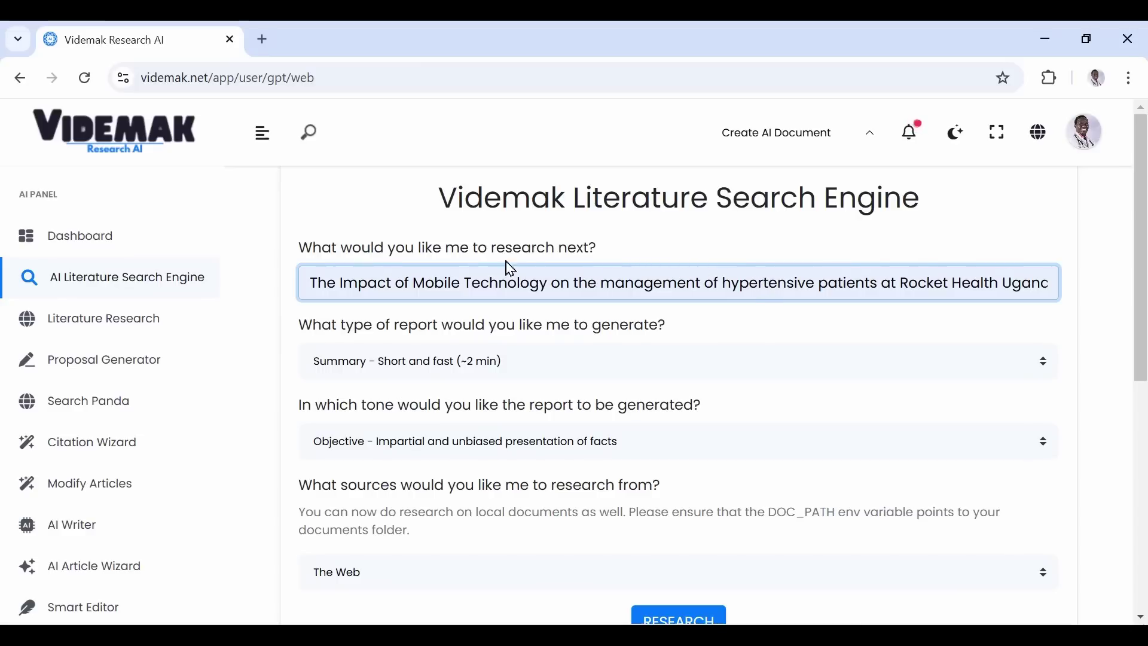
pyautogui.click(425, 371)
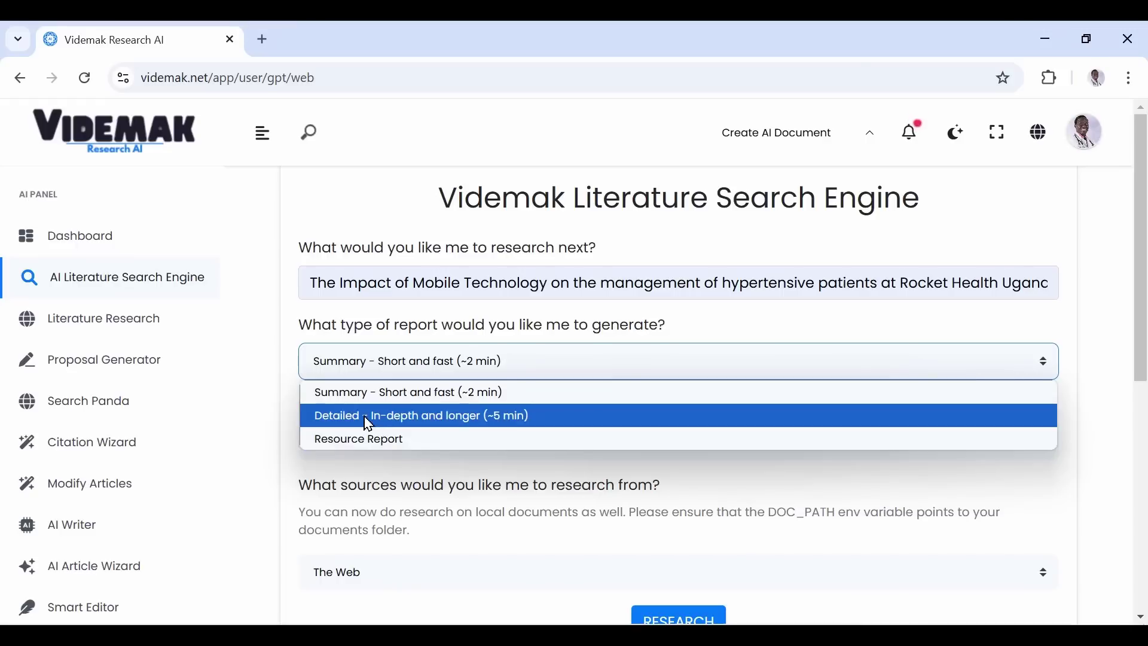
pyautogui.click(461, 421)
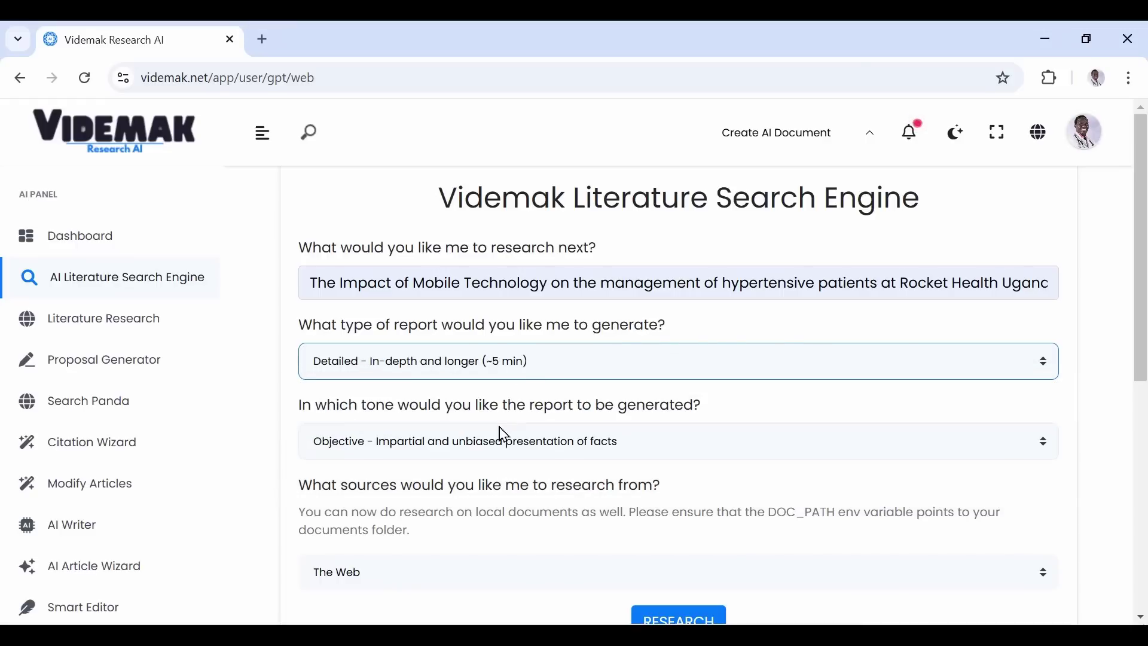
# - Choose the Formal - Adheres to academic standards tone and start the research
pyautogui.scroll(-2, 502, 436)
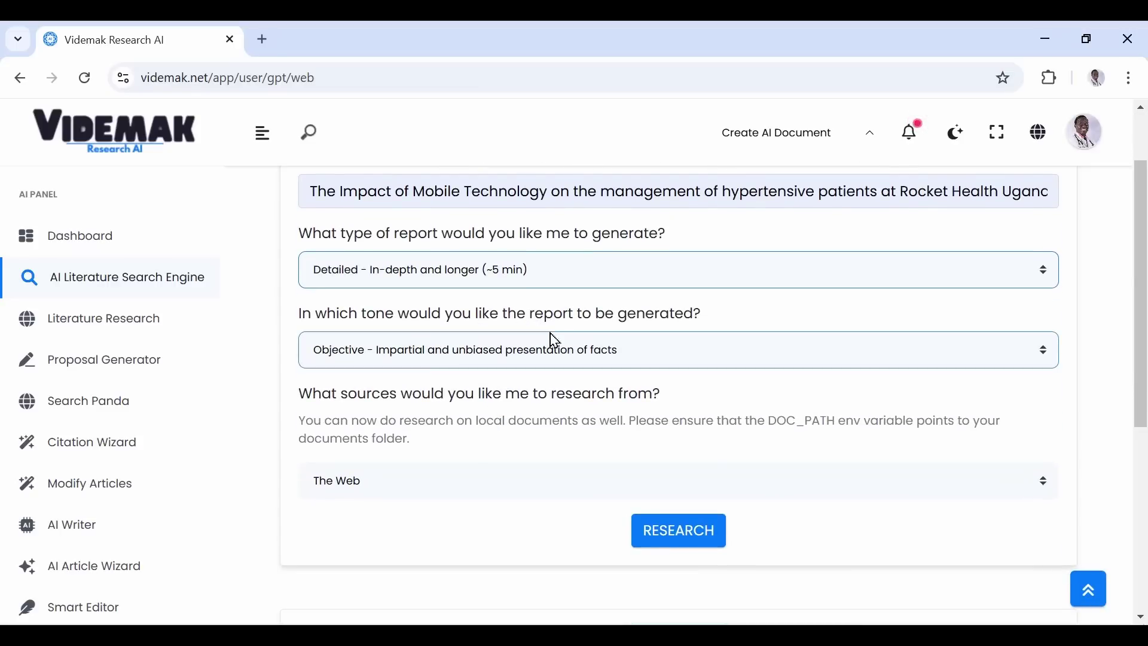
pyautogui.click(532, 367)
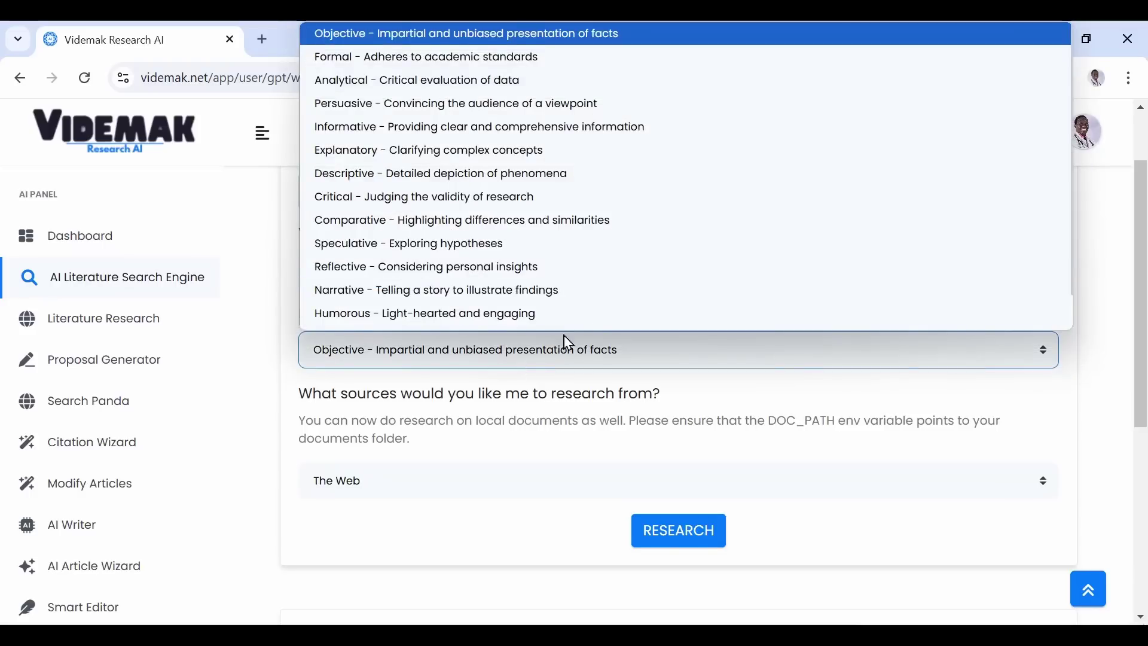
pyautogui.scroll(1, 674, 195)
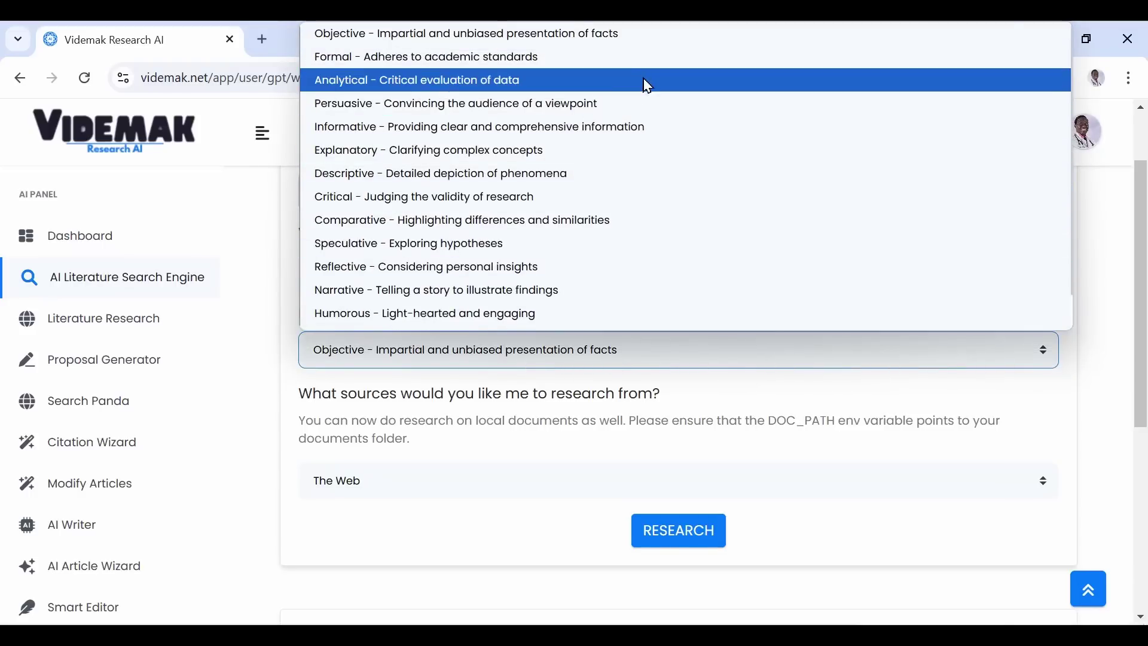
pyautogui.click(613, 59)
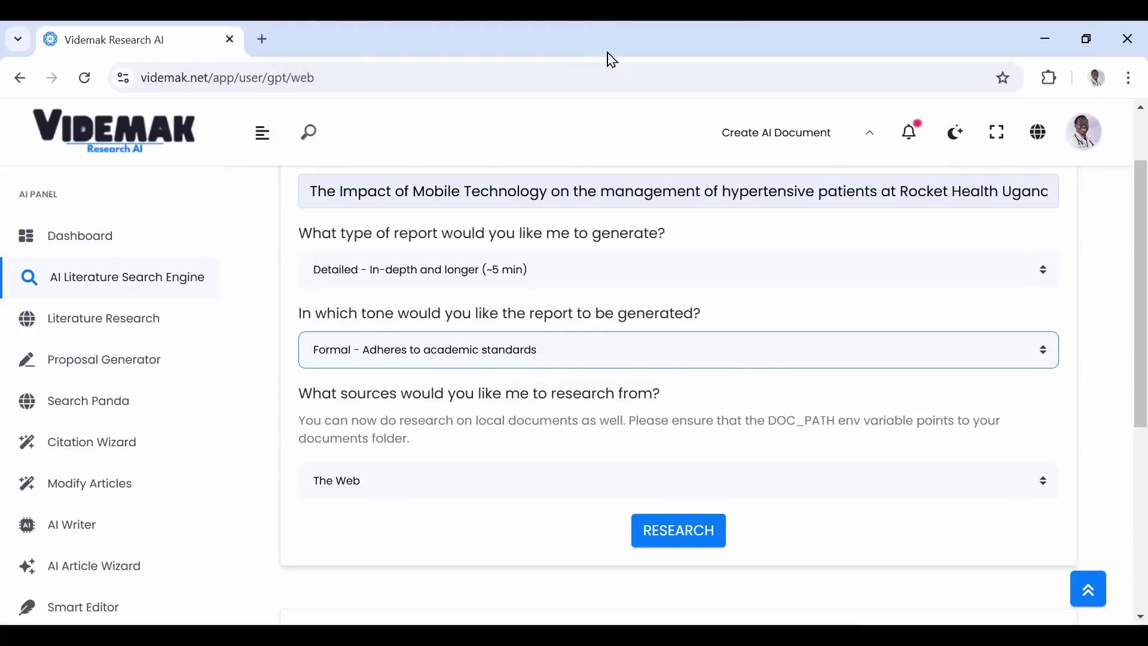
pyautogui.scroll(-5, 681, 406)
pyautogui.click(683, 409)
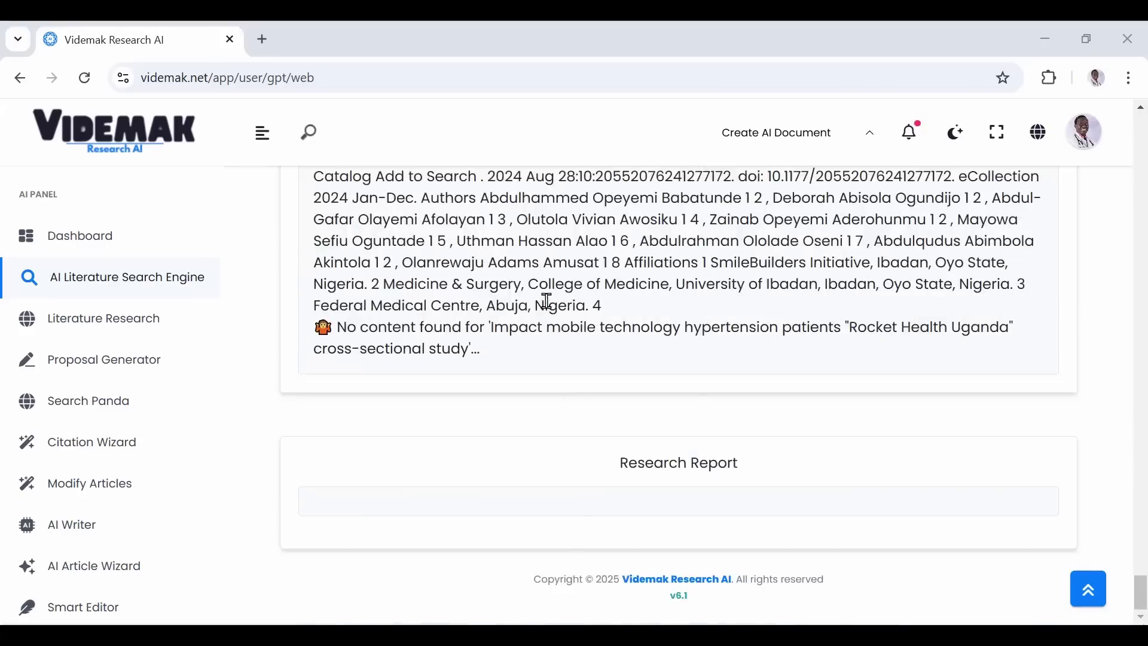
# - Follow the research progress log, open the report's Rocket Health Uganda LinkedIn citation, and return to examine the generated text
pyautogui.scroll(-10, 568, 406)
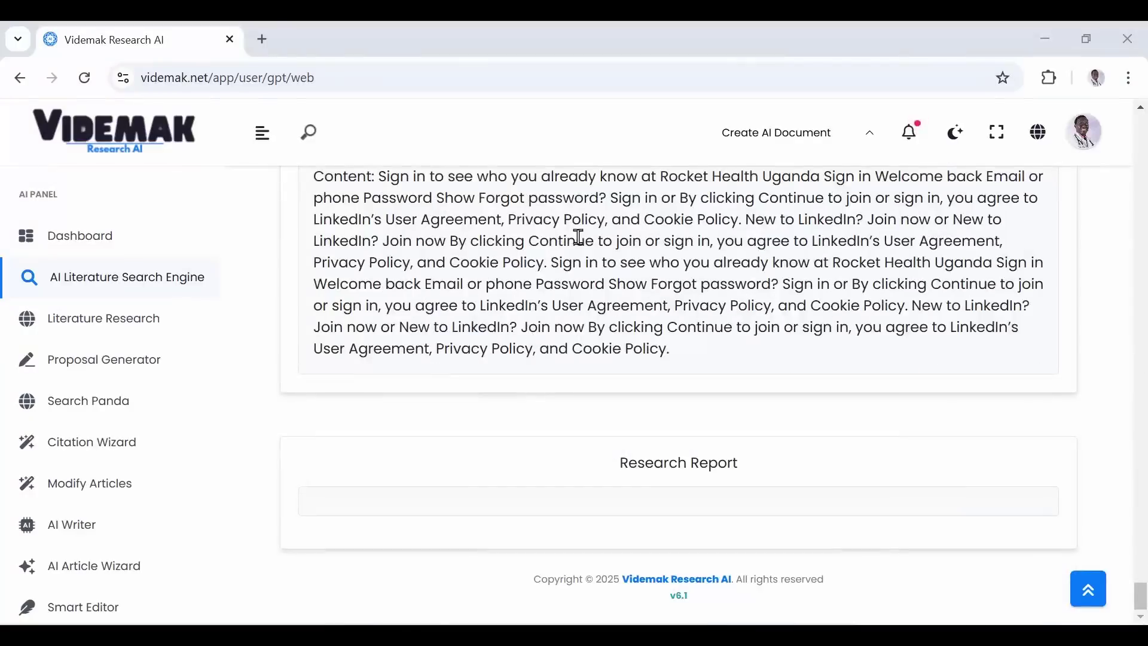
pyautogui.scroll(-6, 469, 343)
pyautogui.moveTo(469, 344); pyautogui.dragTo(771, 336)
pyautogui.scroll(-7, 730, 415)
pyautogui.click(597, 203)
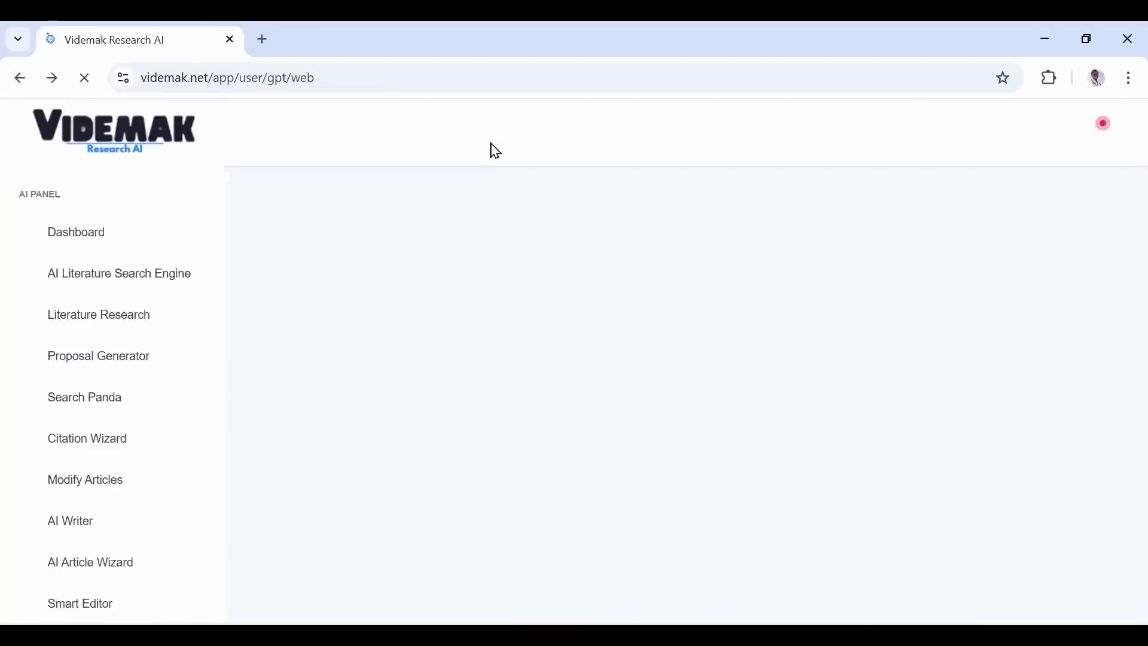
pyautogui.scroll(-20, 664, 323)
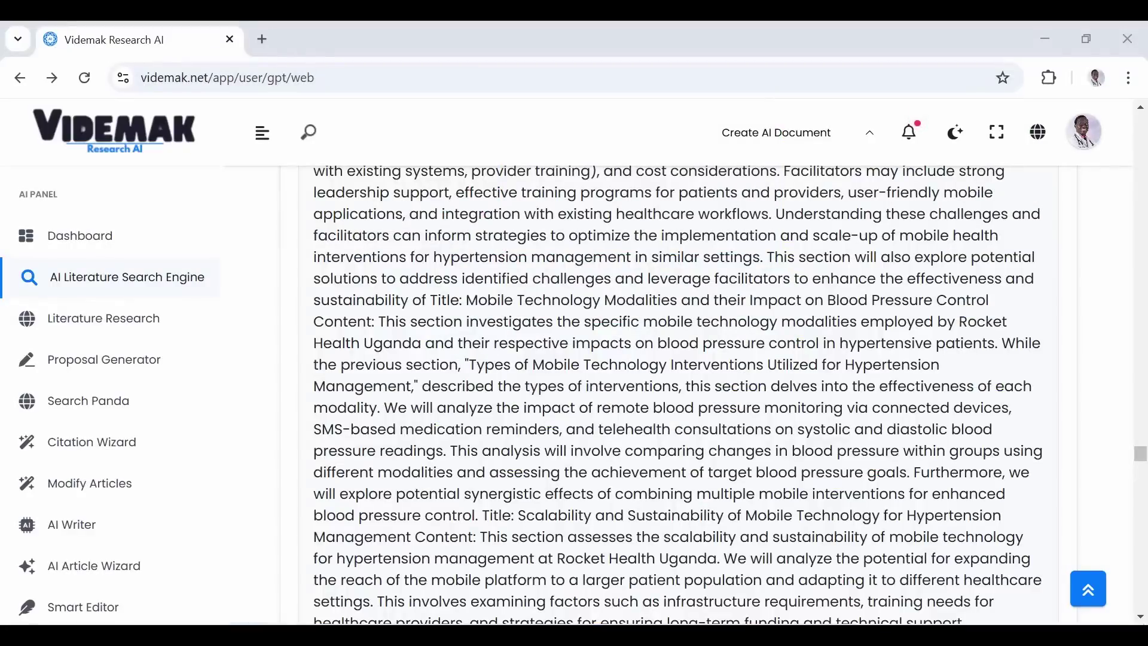
# - Go through the rest of the generated report, download it as a Docx file and open it in Word
pyautogui.scroll(-20, 952, 512)
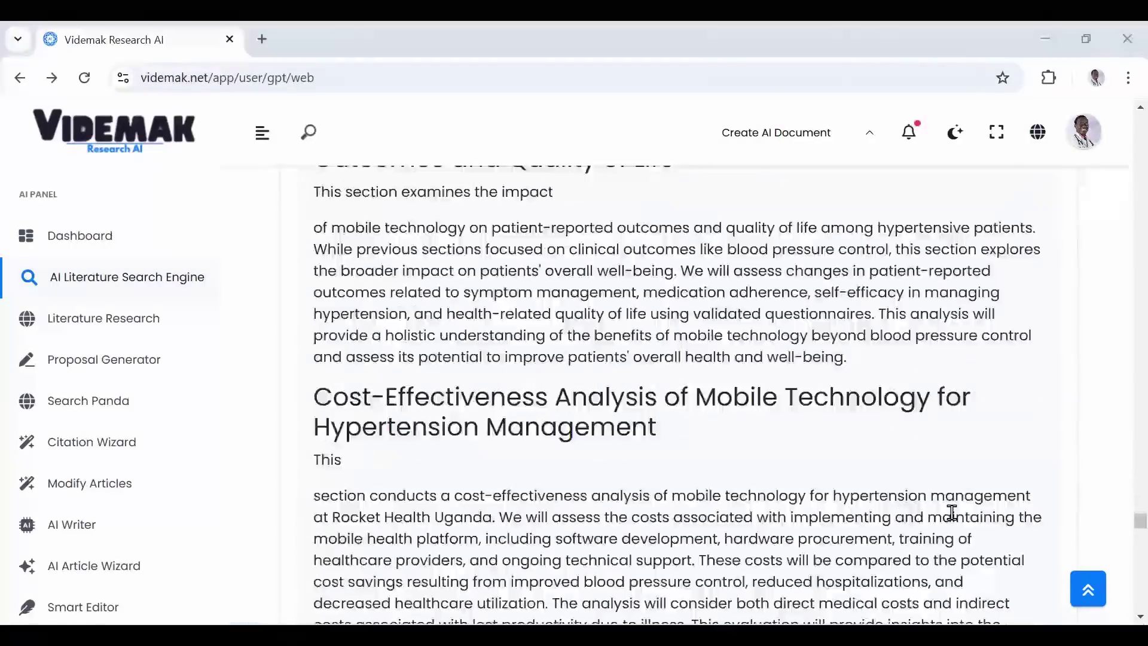
pyautogui.scroll(-20, 952, 512)
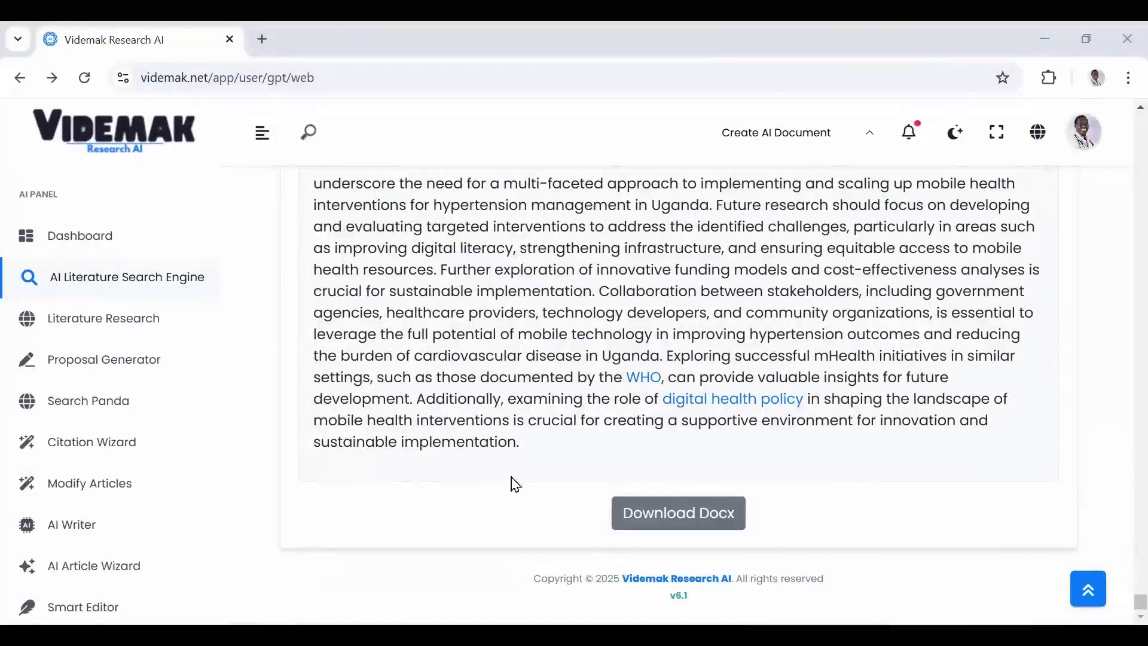
pyautogui.click(638, 514)
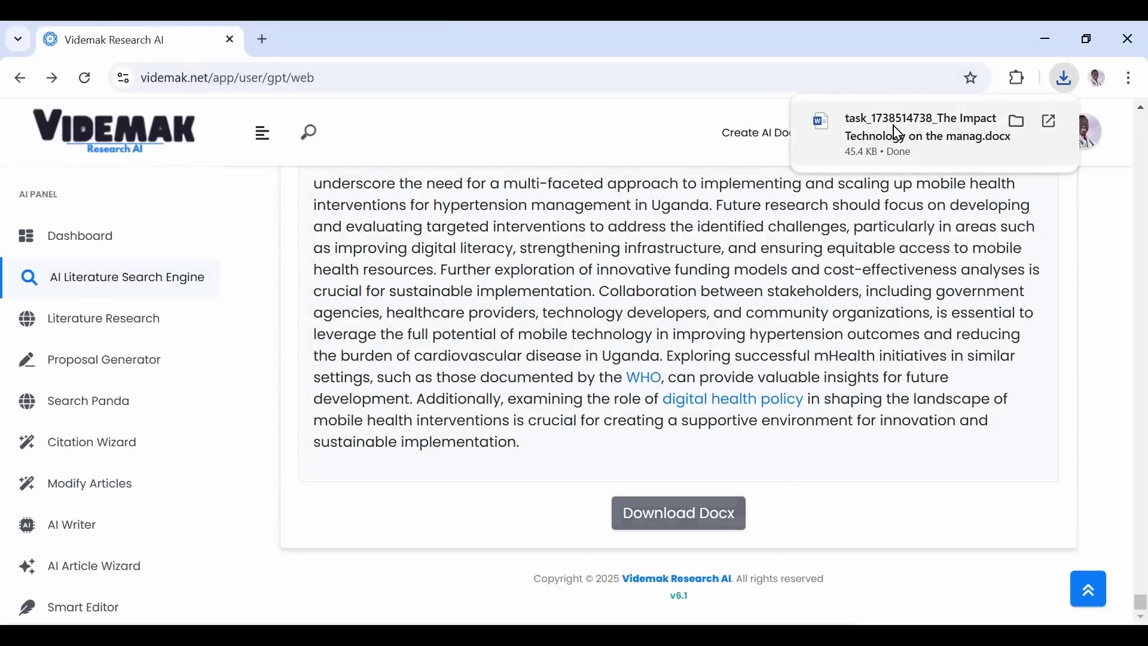
pyautogui.click(897, 133)
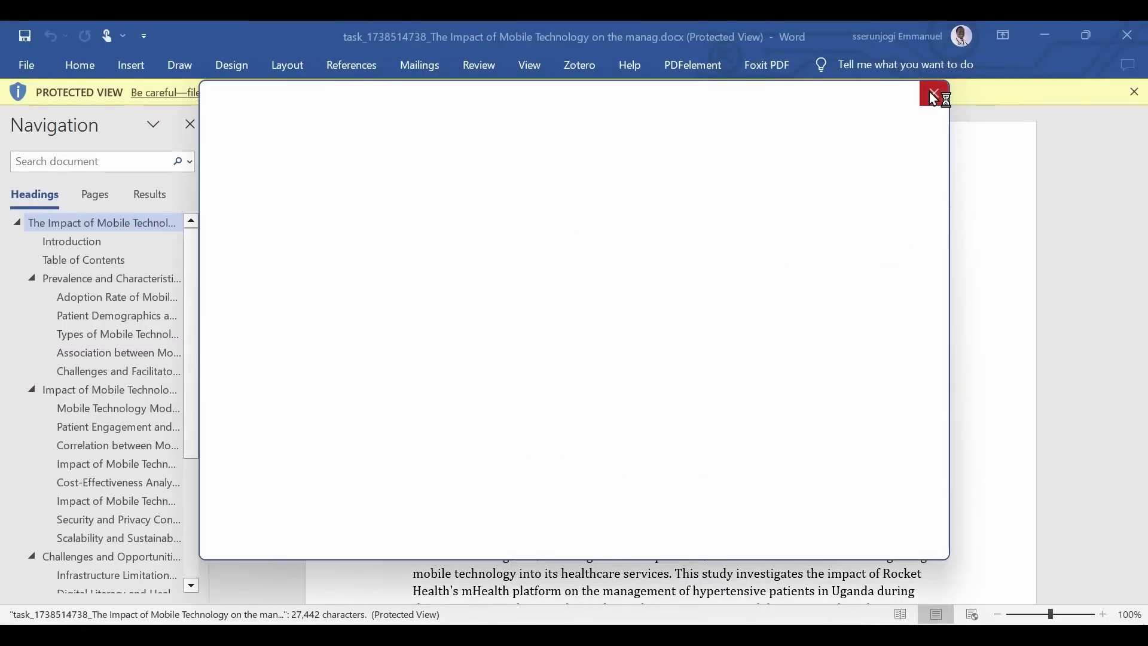
pyautogui.click(934, 95)
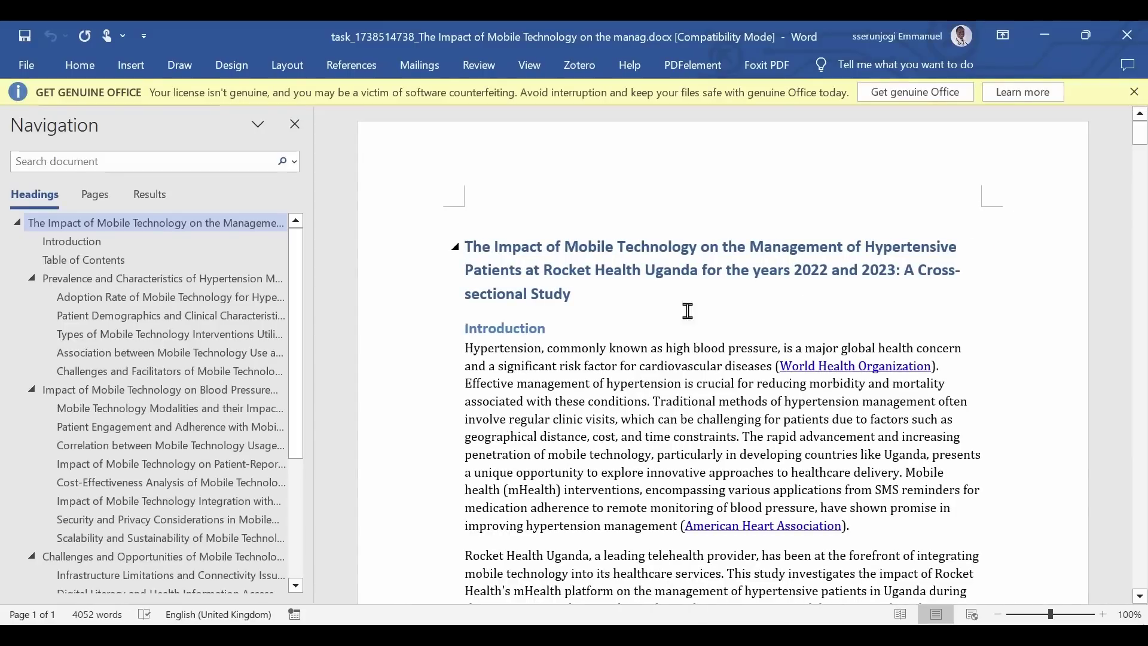
# - Examine the report in Word, dismiss the licence notice, and look through cited sources such as the Uganda National Digital Health Conference agenda
pyautogui.scroll(-1, 742, 390)
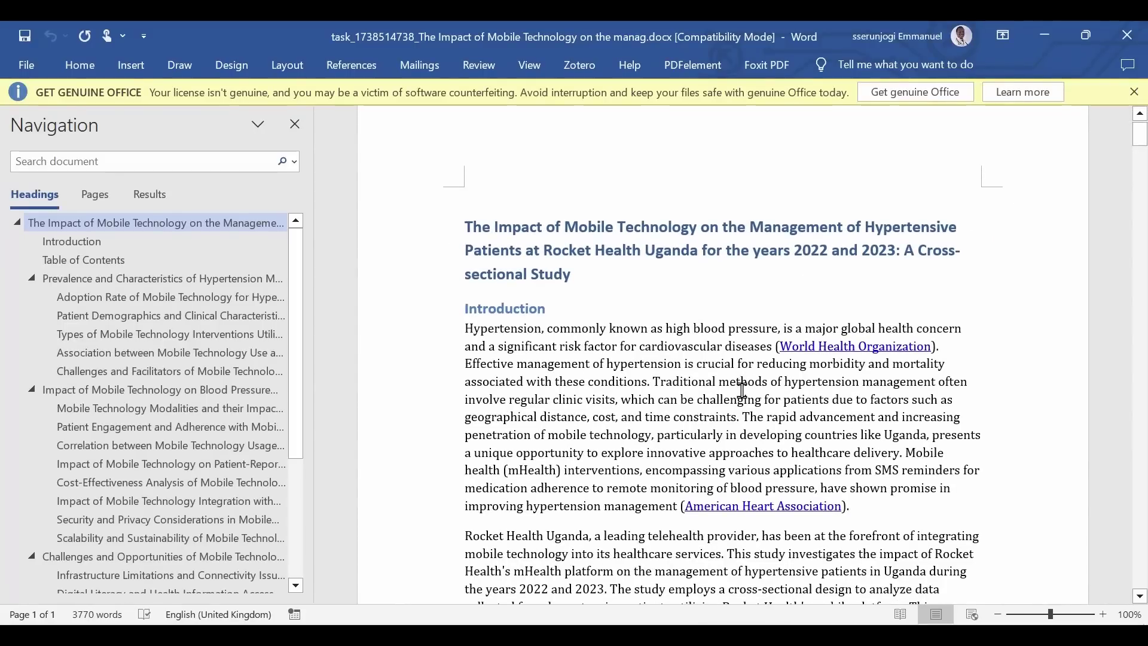
pyautogui.click(1135, 93)
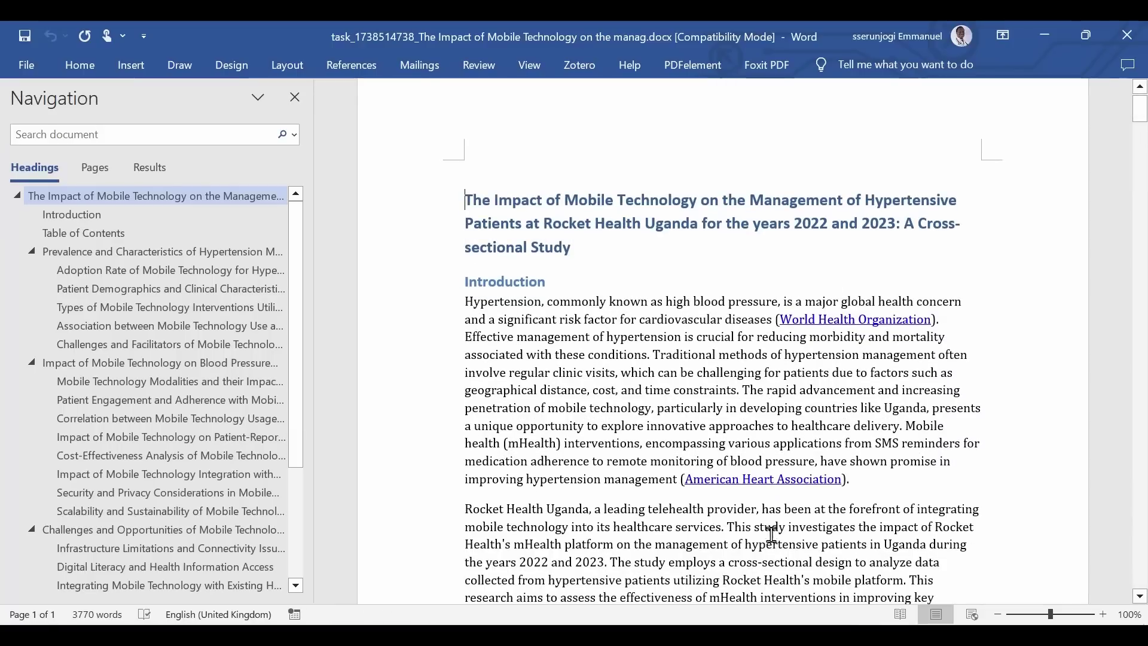
pyautogui.keyDown('ctrl'); pyautogui.click(768, 483); pyautogui.keyUp('ctrl')
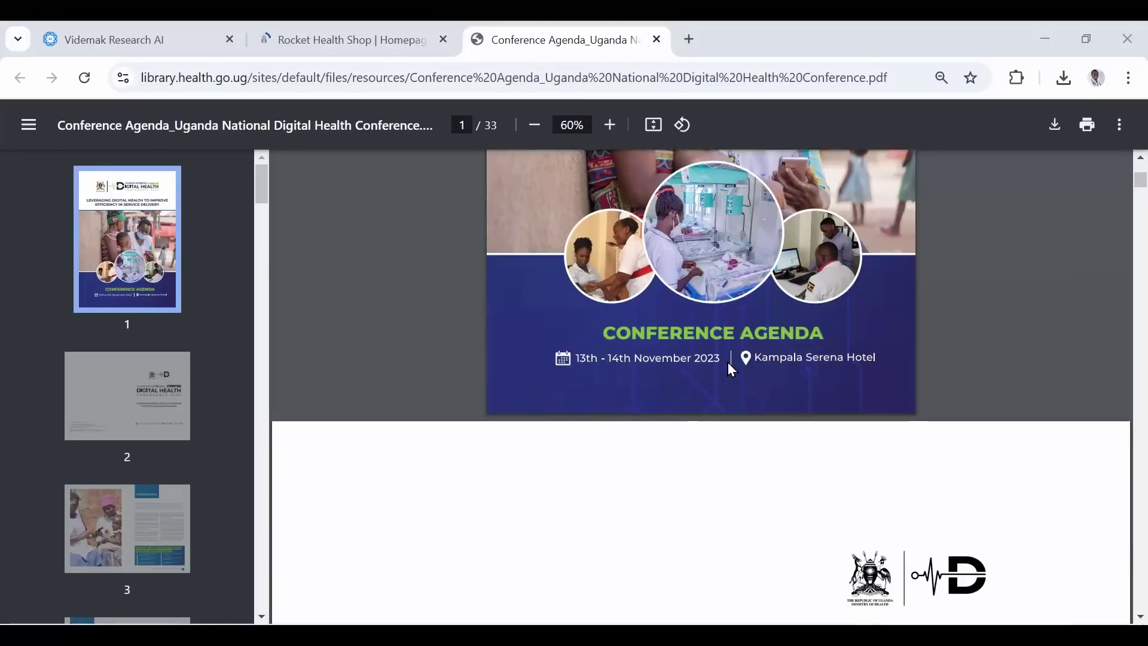
pyautogui.scroll(-15, 731, 369)
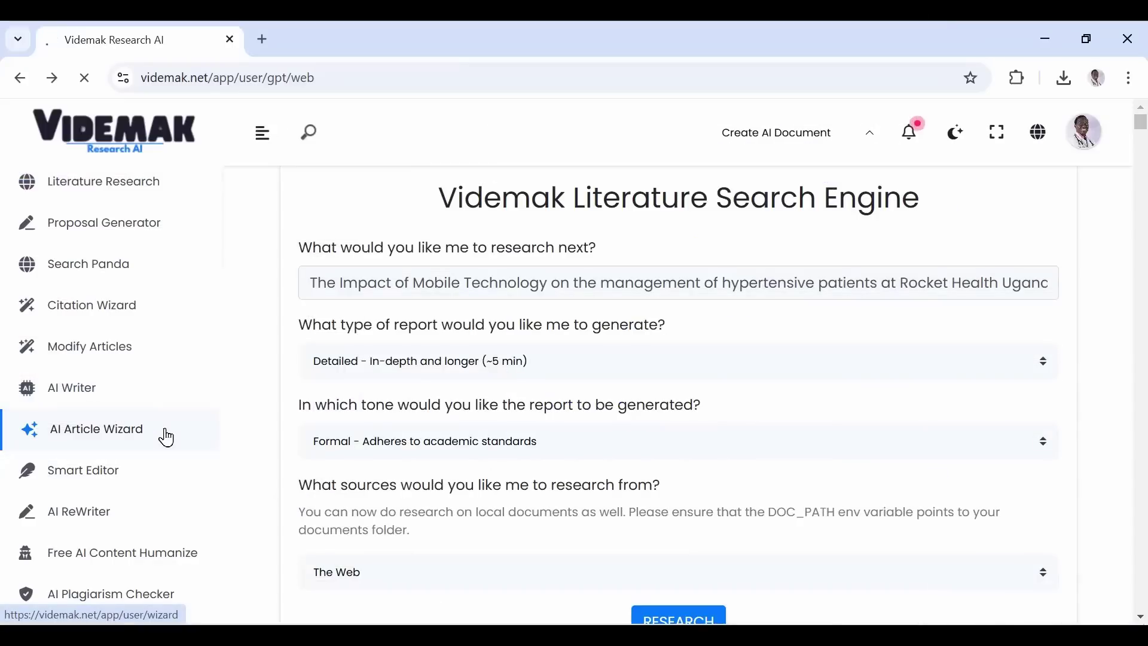
# - Open the AI Article Wizard and copy the full "The Impact of Mobile Technology" study title from the Notepad notes
pyautogui.click(149, 433)
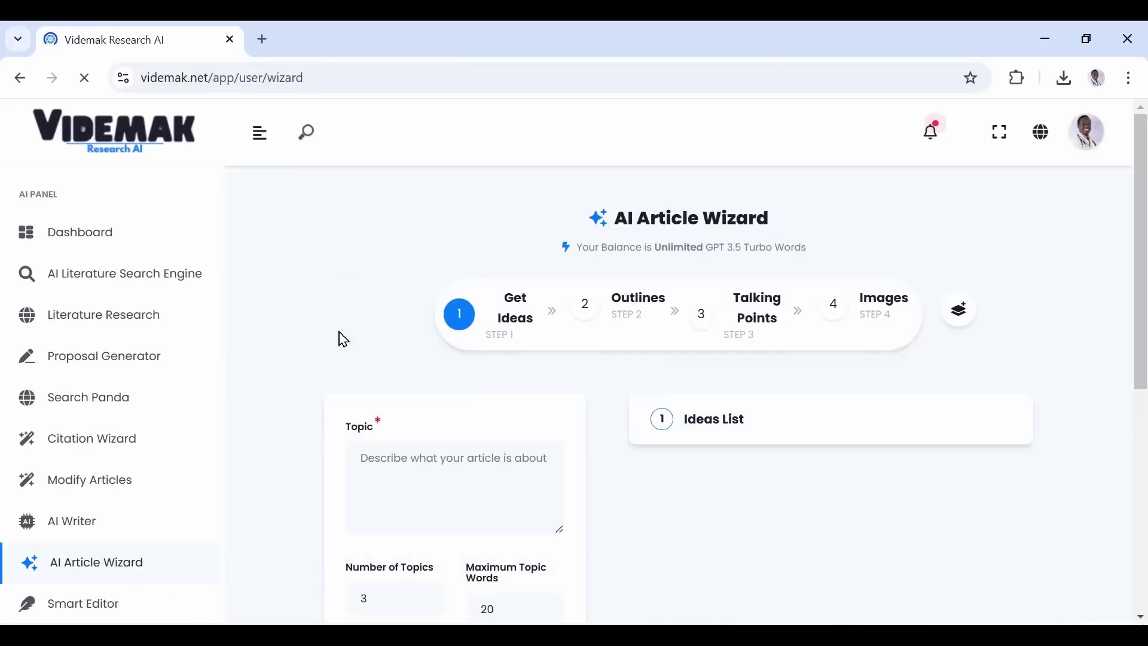
pyautogui.scroll(-2, 484, 372)
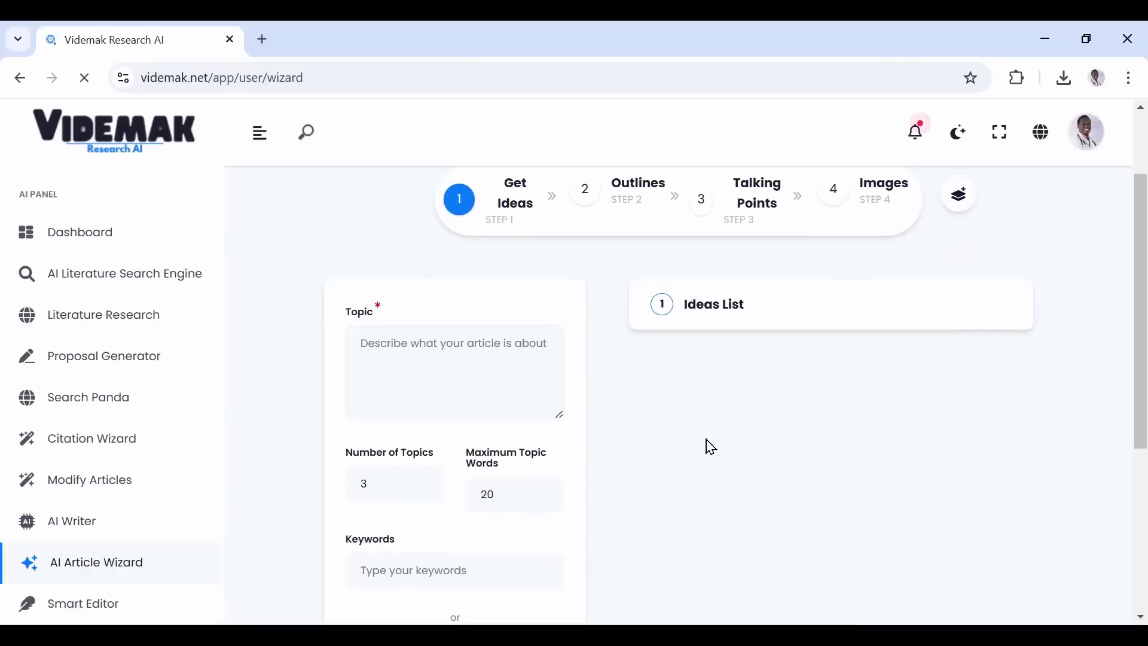
pyautogui.moveTo(837, 635)
pyautogui.click(790, 542)
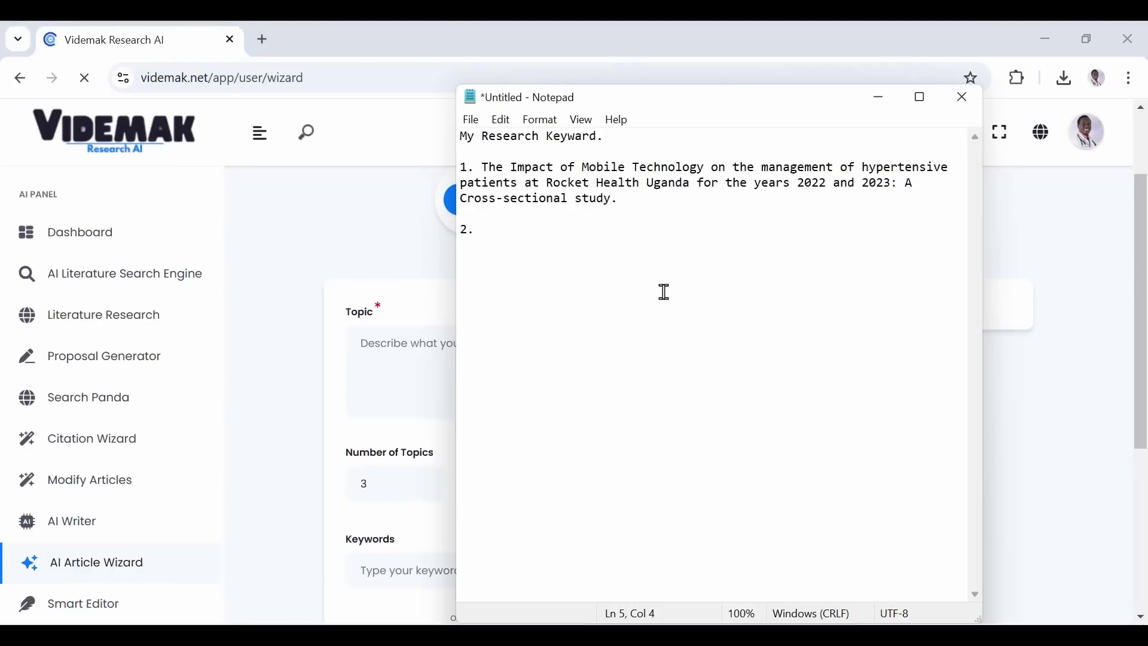
pyautogui.moveTo(637, 201); pyautogui.dragTo(497, 146)
pyautogui.hotkey('ctrl', 'c')
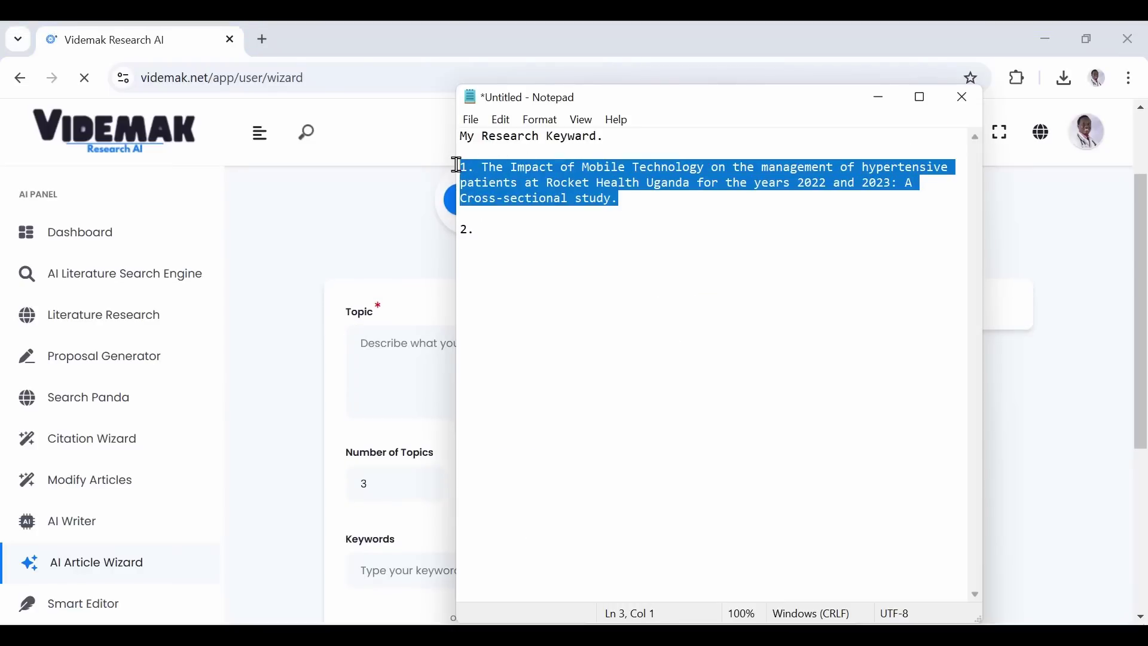
# - Enter the copied study title as the article topic, without its leading "1." numbering
pyautogui.click(376, 346)
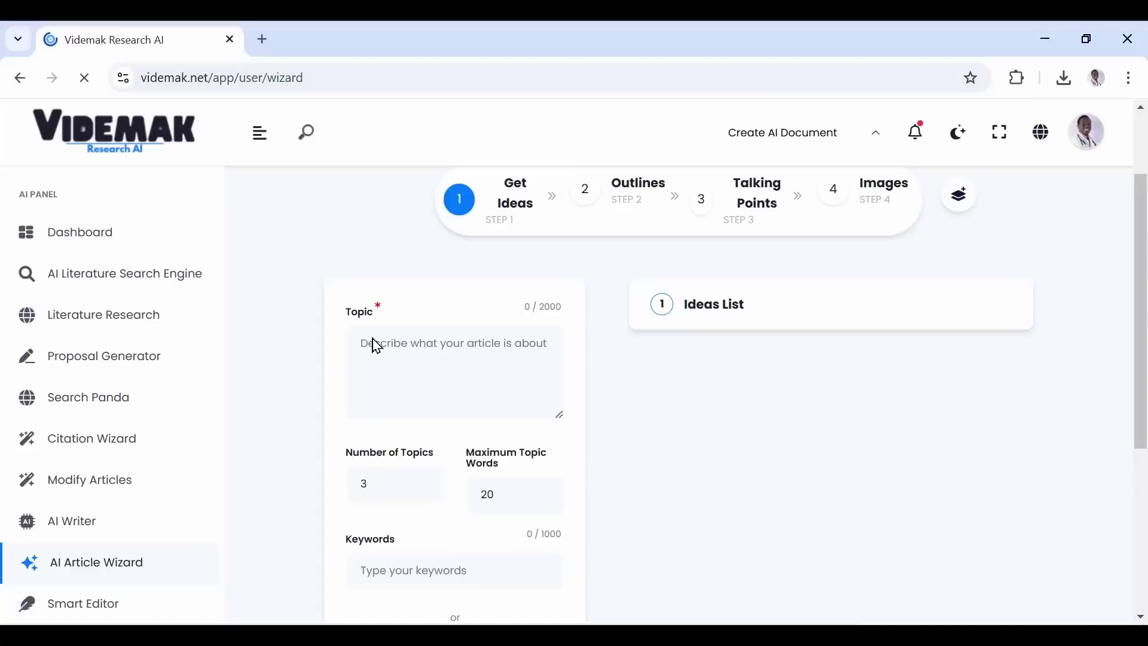
pyautogui.hotkey('ctrl', 'v')
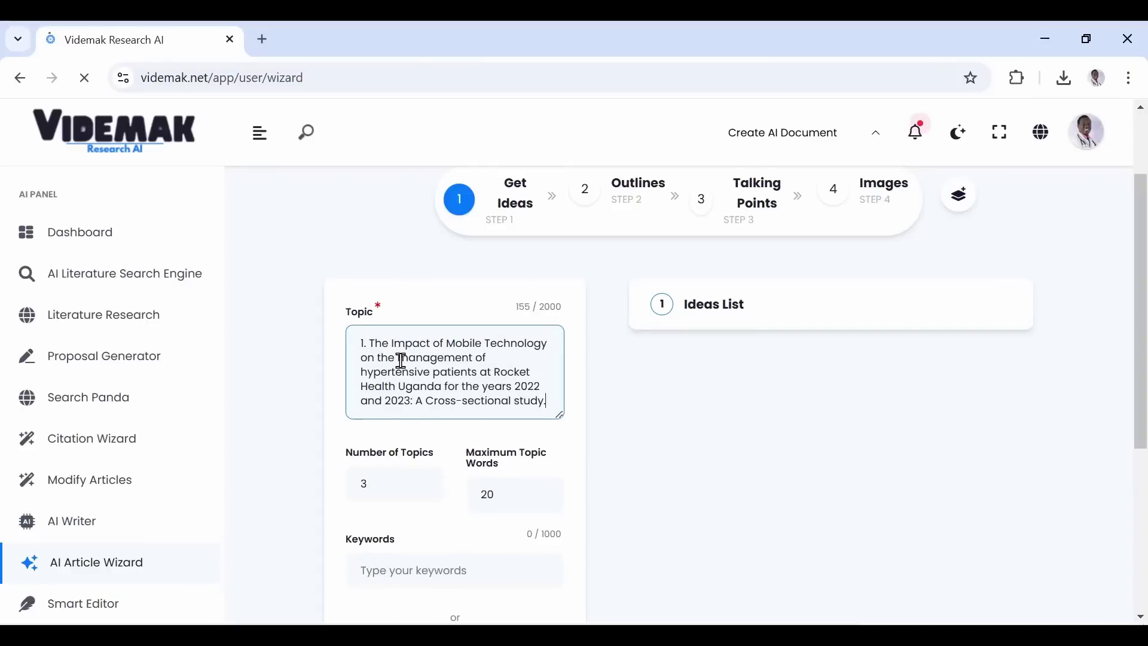
pyautogui.click(374, 344)
pyautogui.press('BackSpace')
pyautogui.press('BackSpace')
pyautogui.press('BackSpace')
# - Set the number of topics to 10 and generate 10 keywords for the article
pyautogui.scroll(-1, 430, 410)
pyautogui.click(430, 410)
pyautogui.press('BackSpace')
pyautogui.write('10')
pyautogui.scroll(-4, 467, 428)
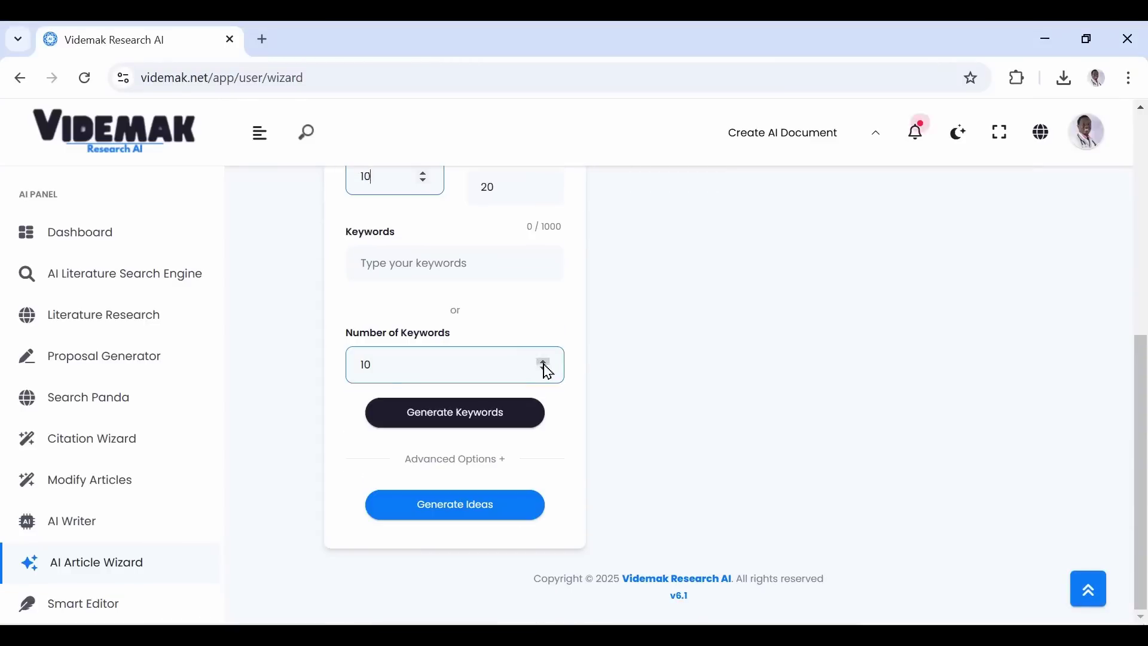
pyautogui.click(543, 370)
pyautogui.click(462, 418)
# - Look over the suggested keywords and generate the article ideas without selecting any of them
pyautogui.scroll(-1, 813, 410)
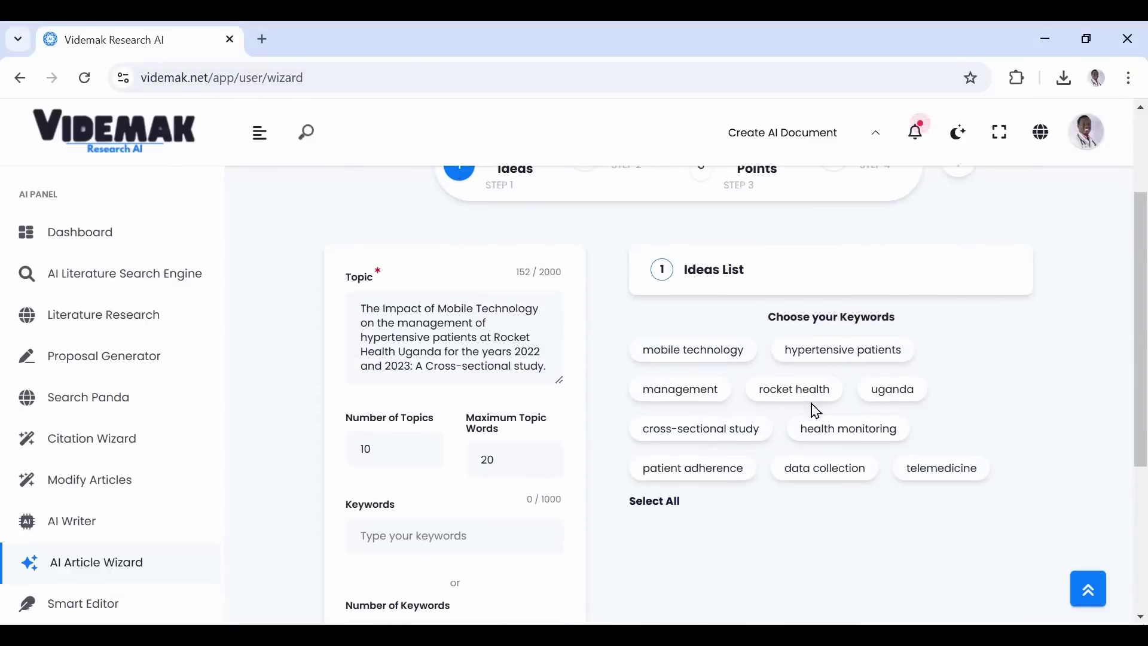
pyautogui.scroll(-4, 812, 410)
pyautogui.click(417, 505)
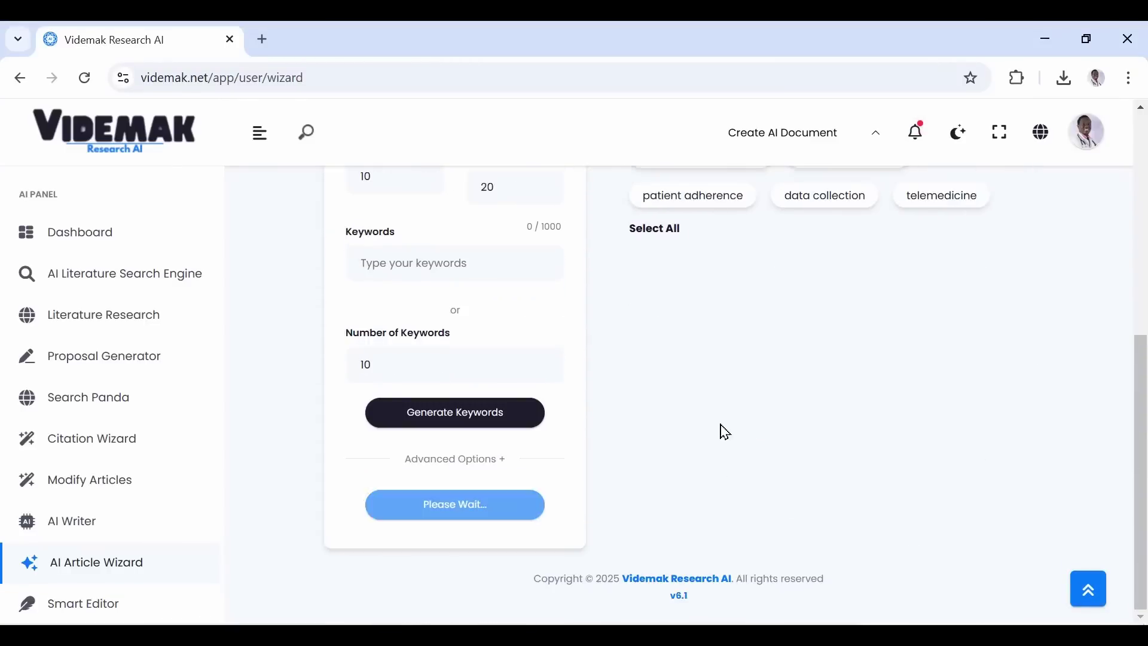
# - Select the entire generated Ideas List and copy it
pyautogui.scroll(5, 736, 382)
pyautogui.scroll(-2, 438, 195)
pyautogui.moveTo(658, 200); pyautogui.dragTo(866, 612)
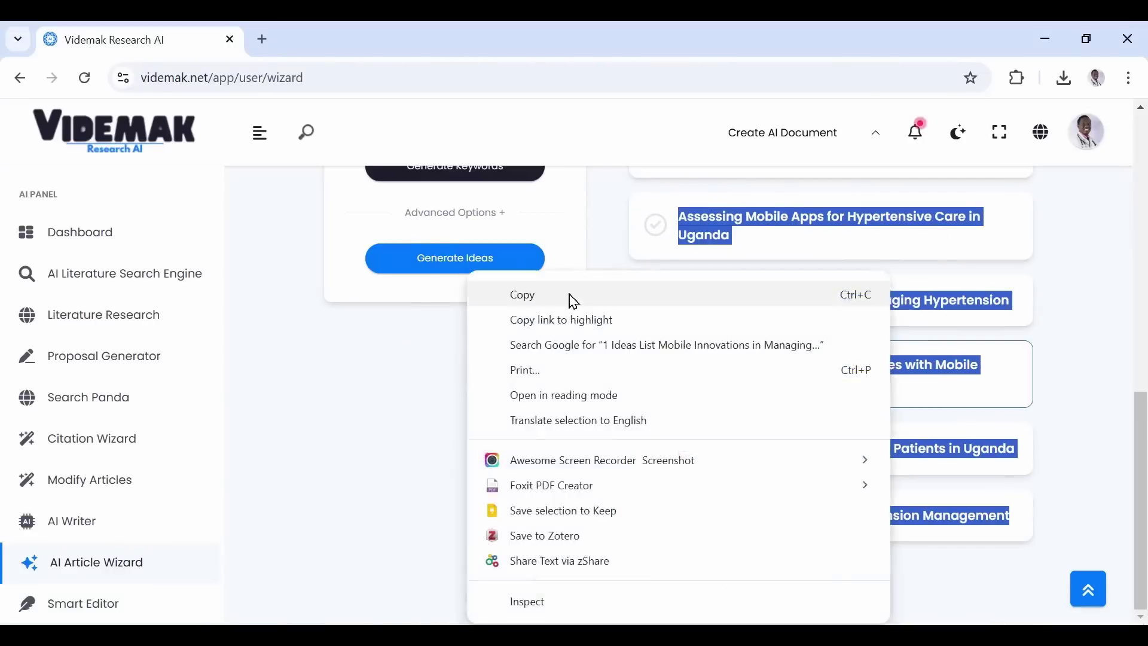
pyautogui.moveTo(661, 200); pyautogui.dragTo(1059, 533)
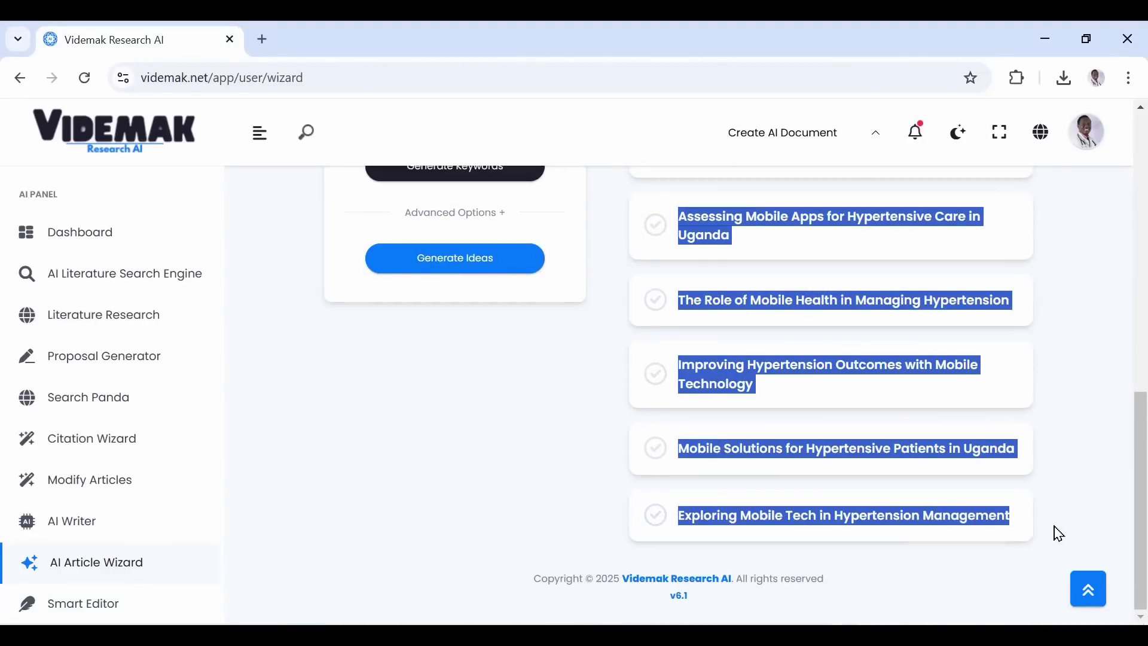
pyautogui.rightClick(893, 382)
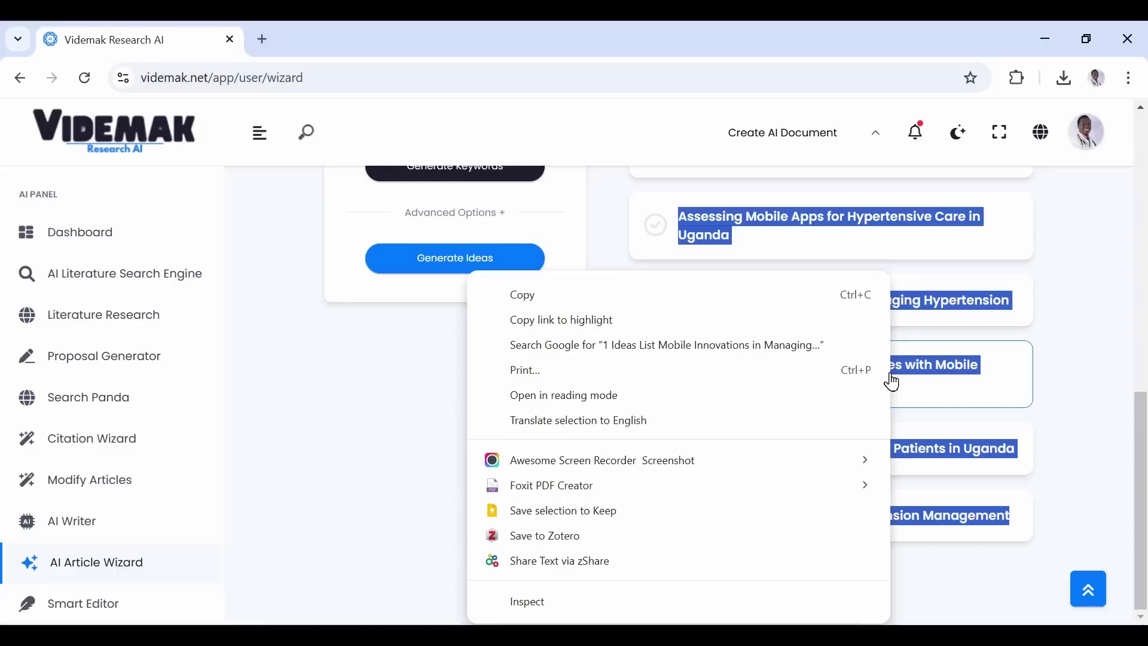
pyautogui.click(569, 296)
pyautogui.click(549, 391)
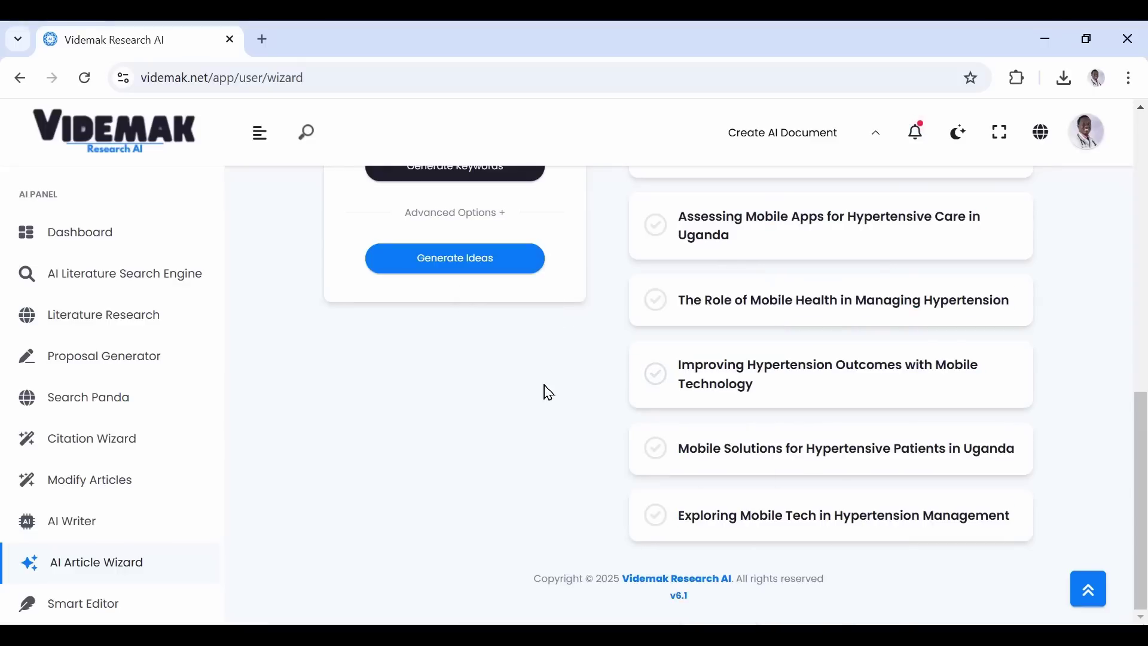
# - Paste the ideas over the empty item 2 in Notepad and use "Mobile Innovations in Managing Hypertension at Rocket Health" as the literature search topic
pyautogui.click(836, 635)
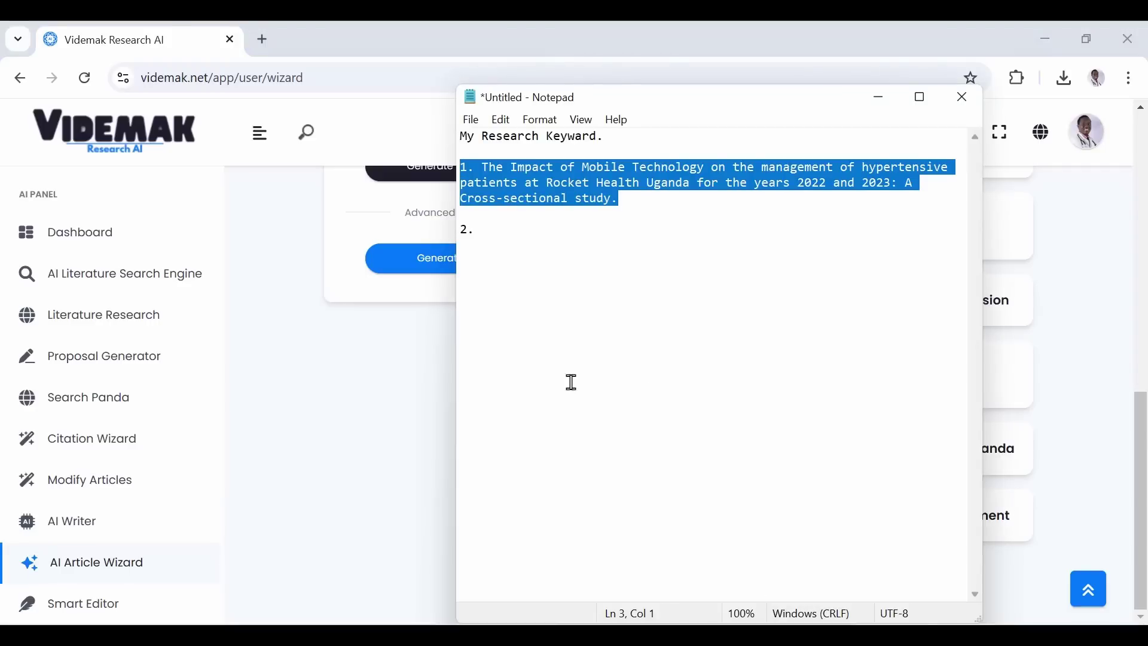
pyautogui.moveTo(529, 231); pyautogui.dragTo(408, 231)
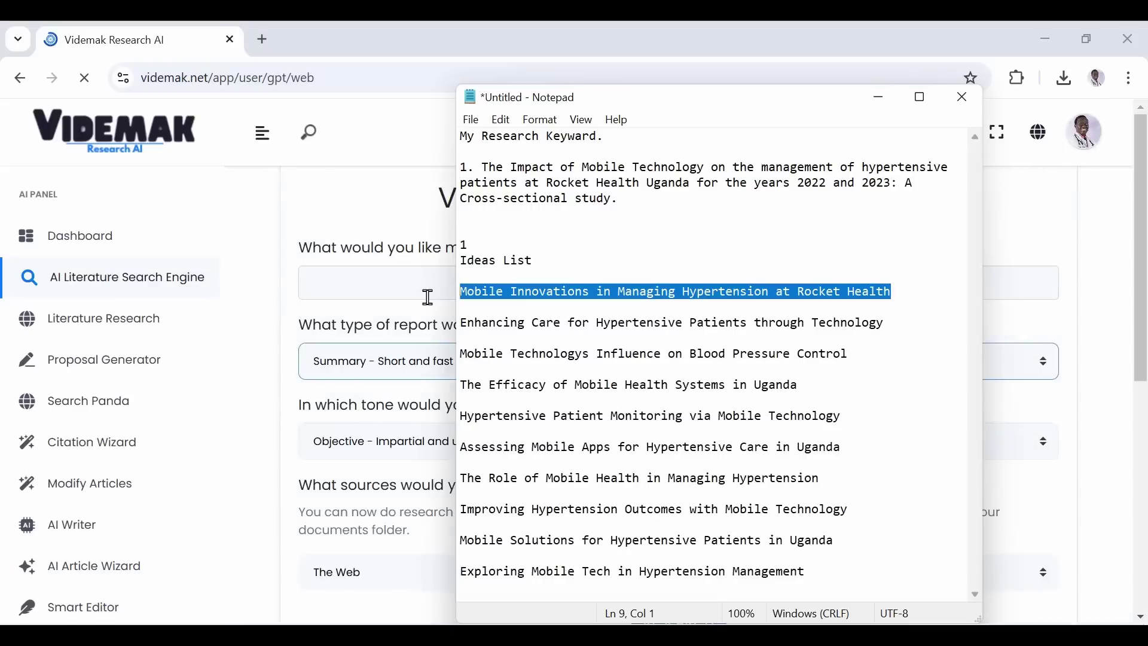
pyautogui.click(358, 291)
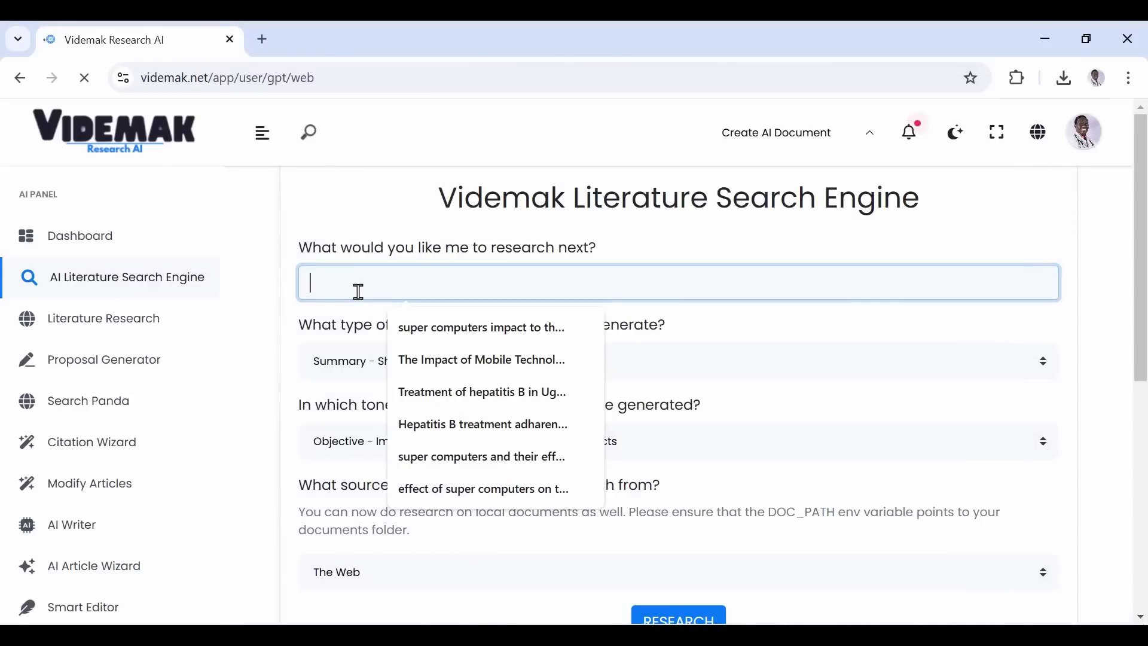
pyautogui.hotkey('ctrl', 'v')
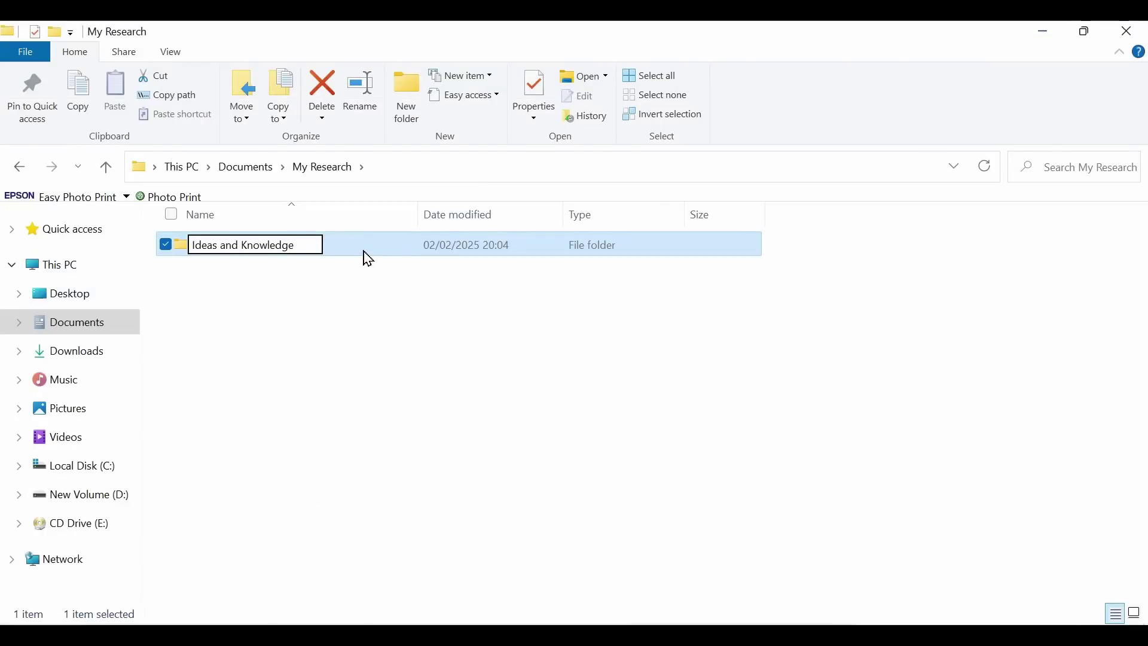
# - Name the new folder inside Documents > My Research "Ideas and Knowledge" and open it
pyautogui.press('Return')
pyautogui.press('Return')
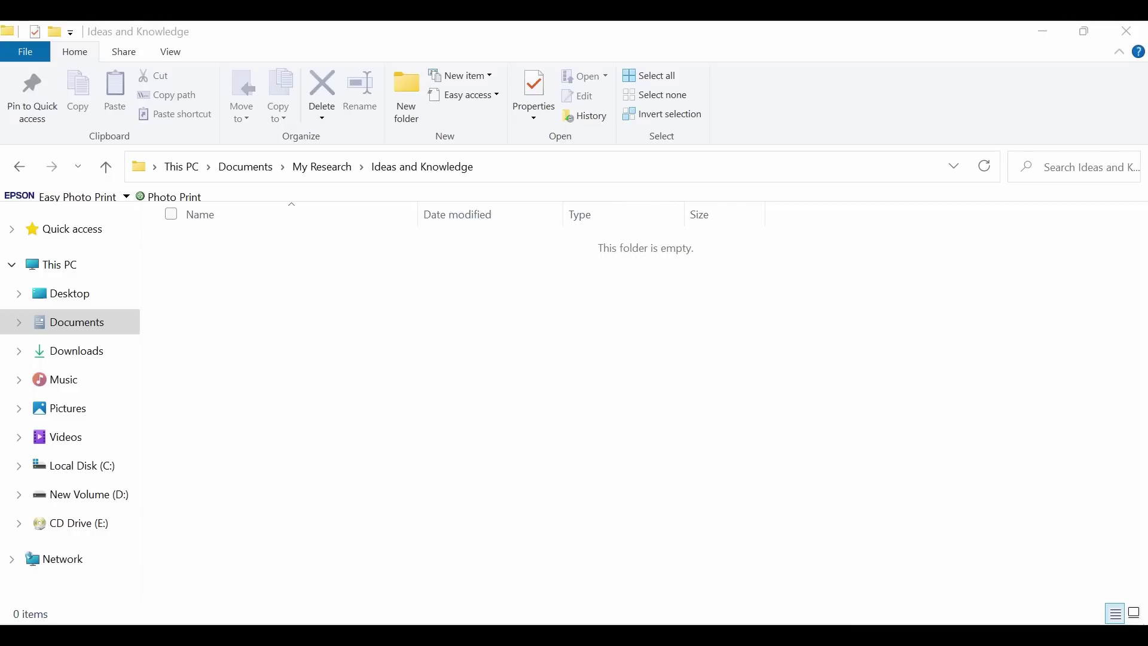
# - Save the Notepad notes as the text document "Ideas List" with ANSI encoding in the Ideas and Knowledge folder, and close Notepad
pyautogui.hotkey('alt', 'Tab')
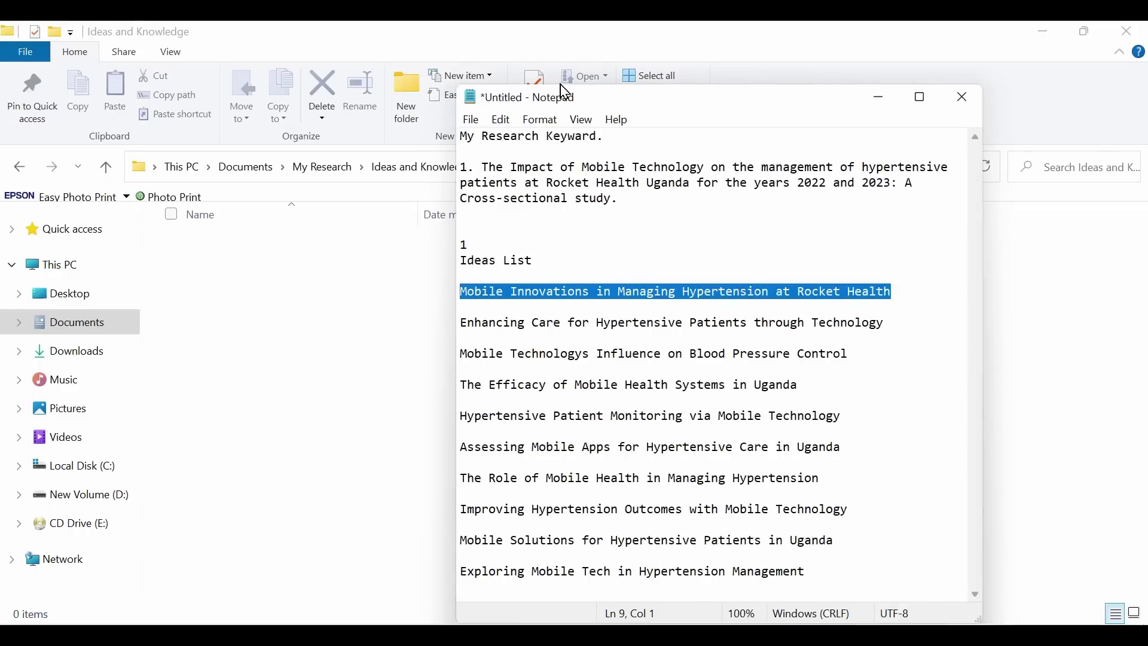
pyautogui.click(565, 41)
pyautogui.click(479, 126)
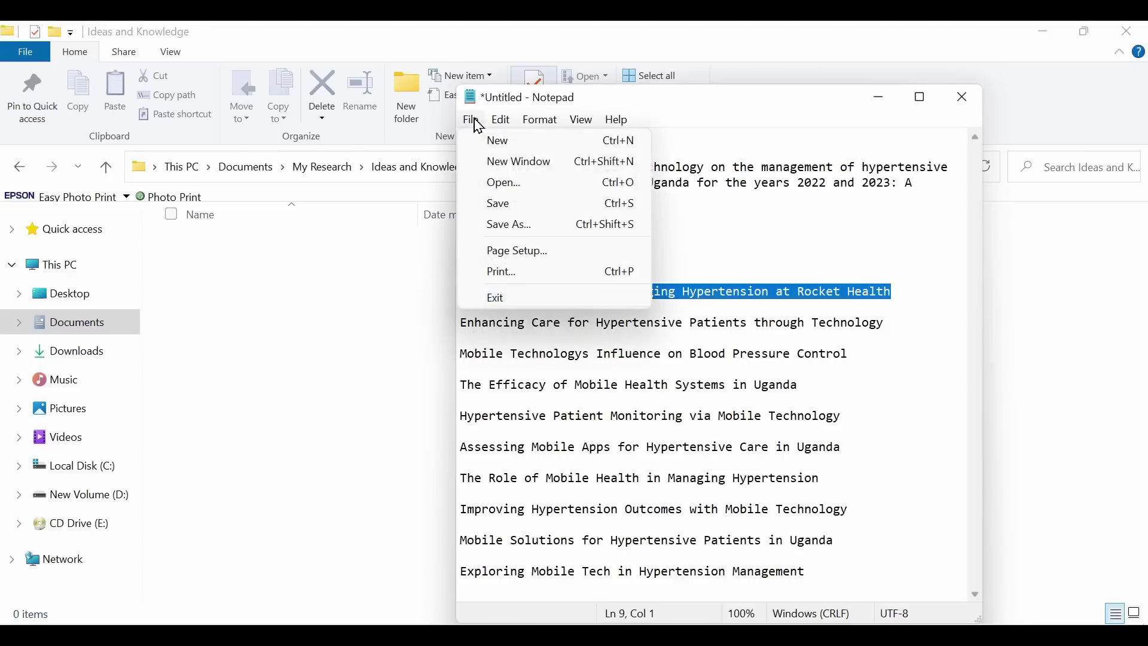
pyautogui.click(515, 229)
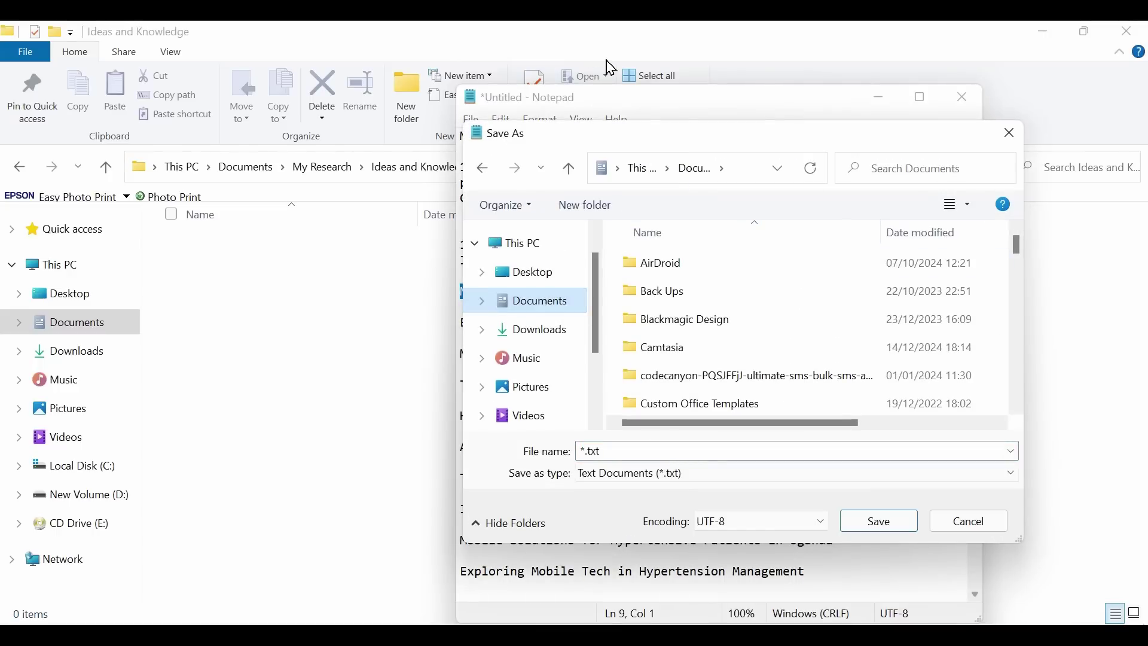
pyautogui.doubleClick(698, 272)
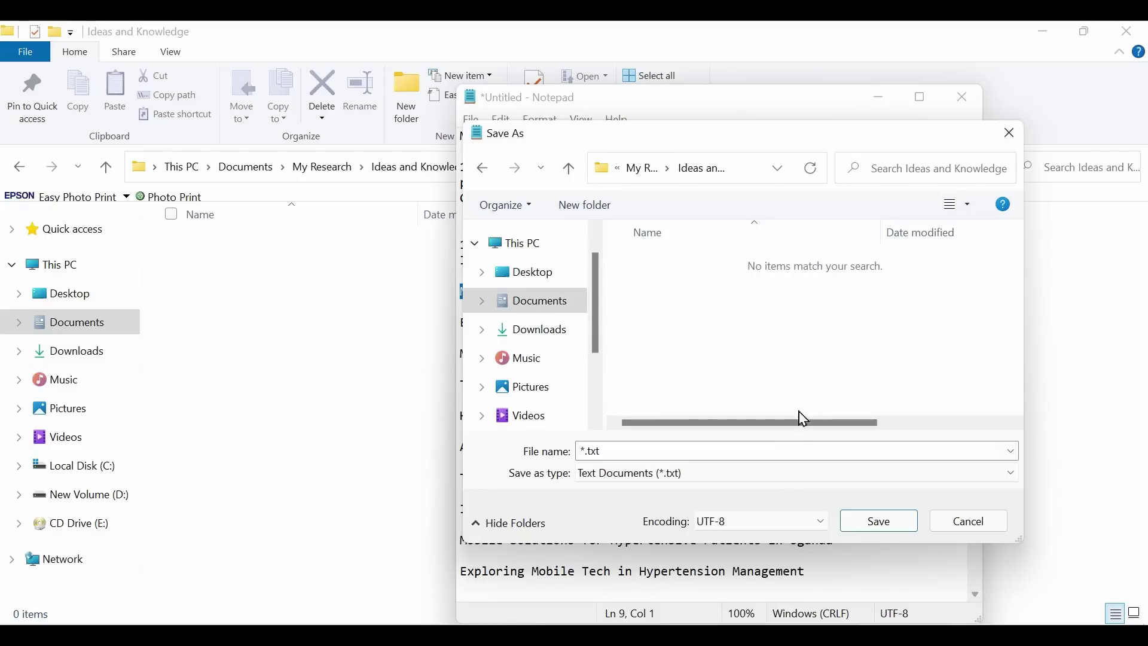
pyautogui.click(874, 531)
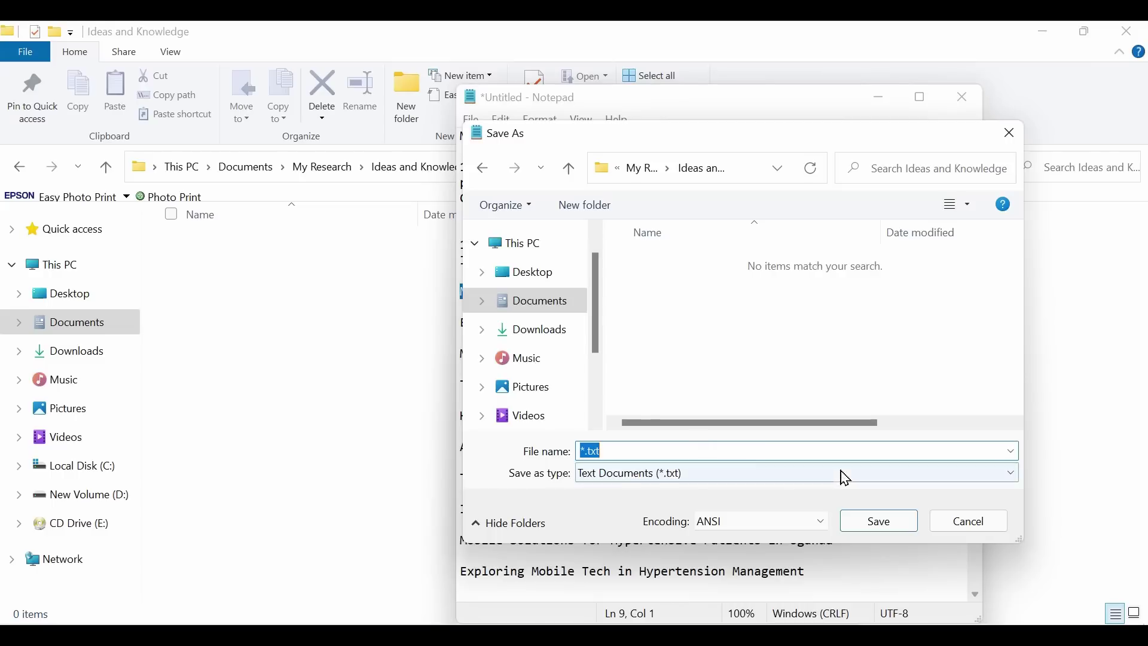
pyautogui.write('Ideas List')
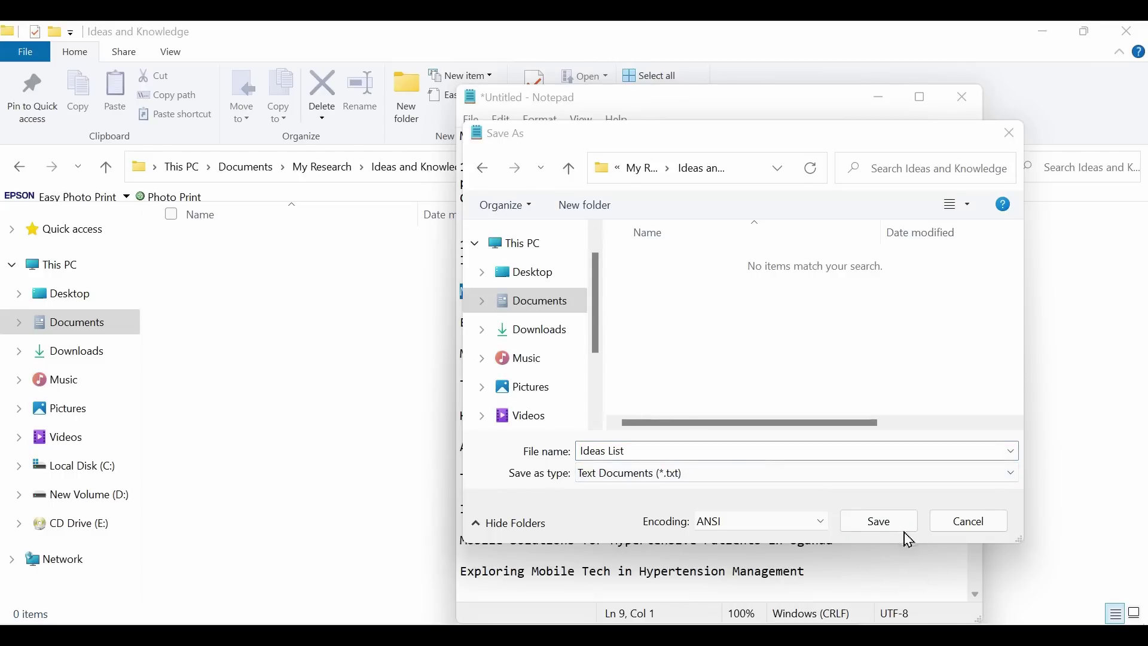
pyautogui.click(884, 523)
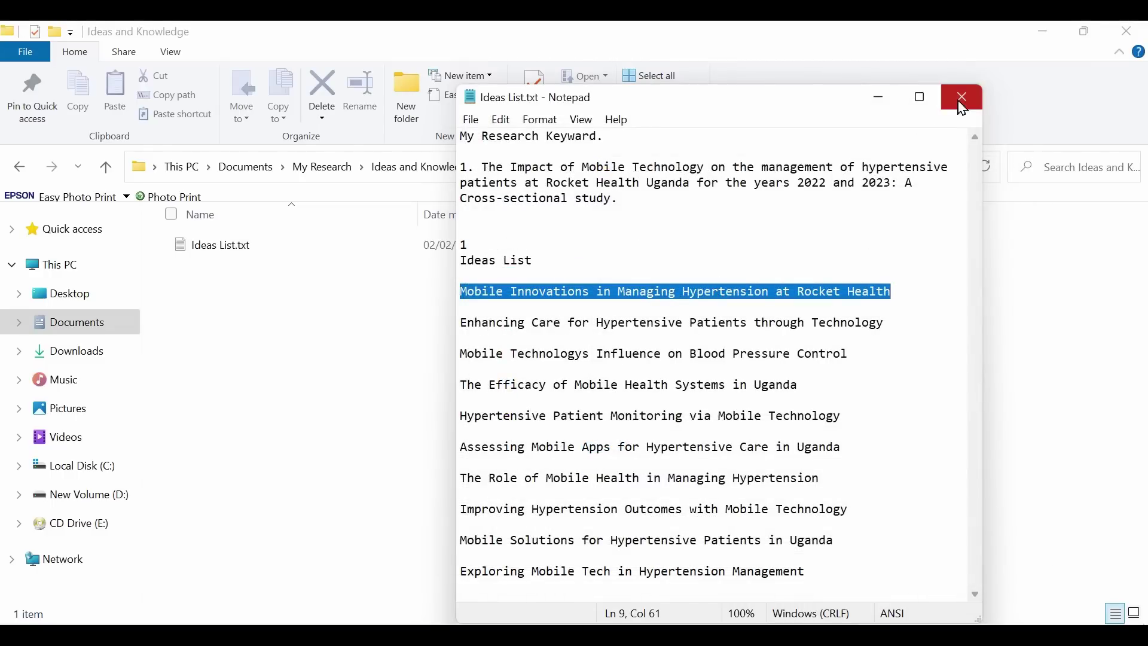
pyautogui.click(963, 97)
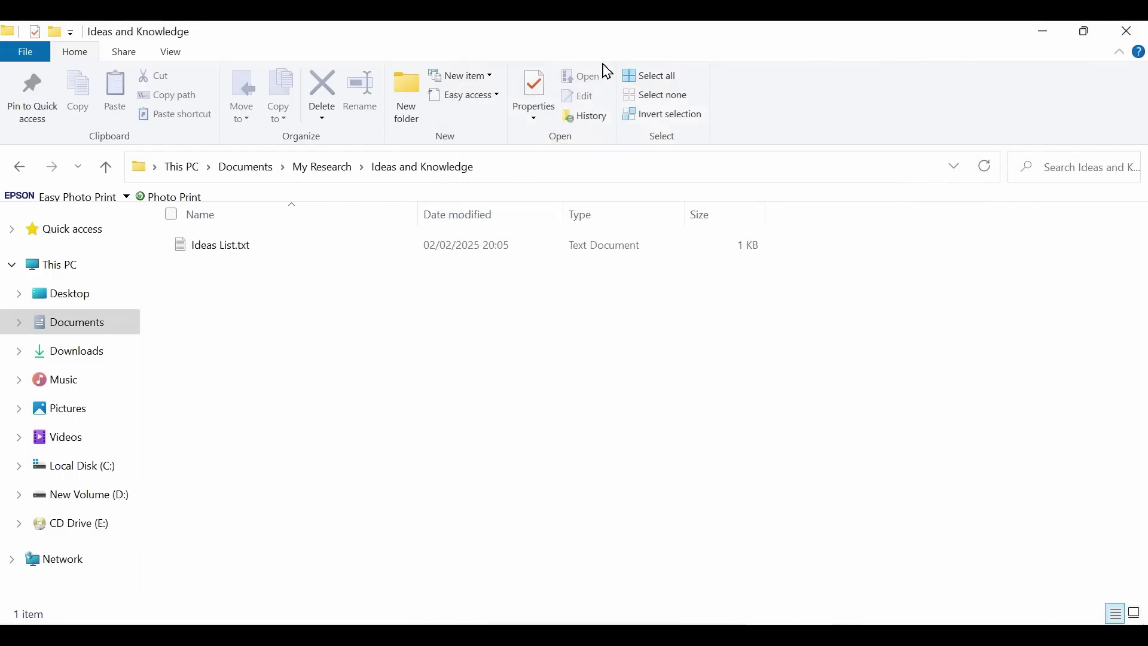
# - Paste the two downloaded Word reports into the Ideas and Knowledge folder and widen the Name column to show their full file names
pyautogui.hotkey('alt', 'Up')
pyautogui.doubleClick(357, 252)
pyautogui.hotkey('ctrl', 'v')
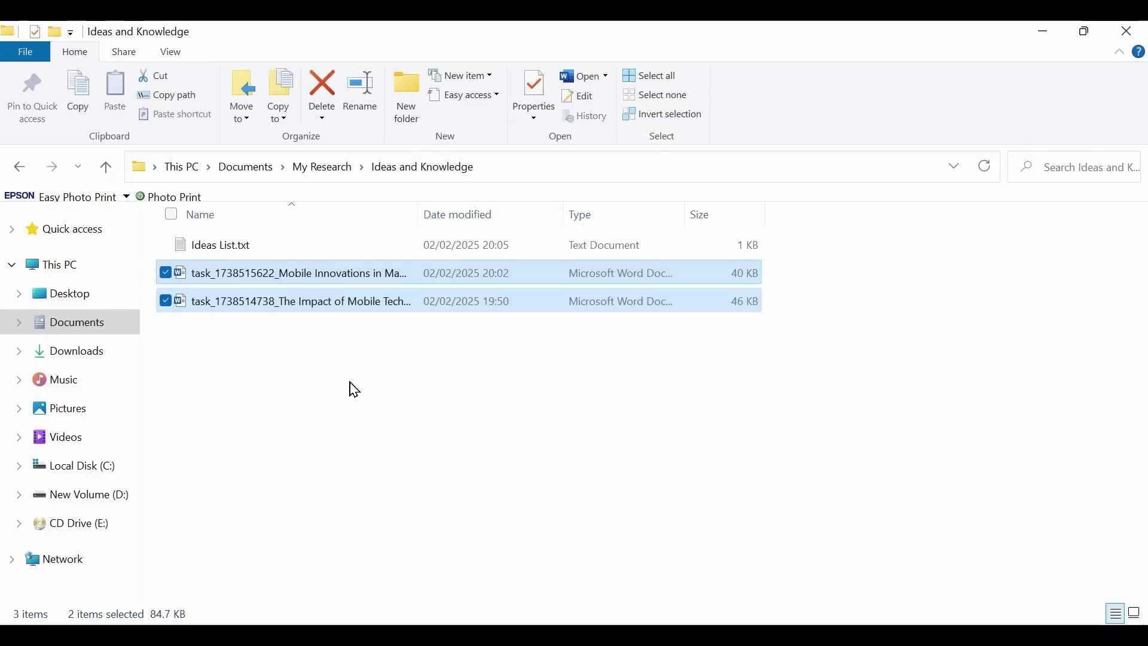
pyautogui.click(559, 387)
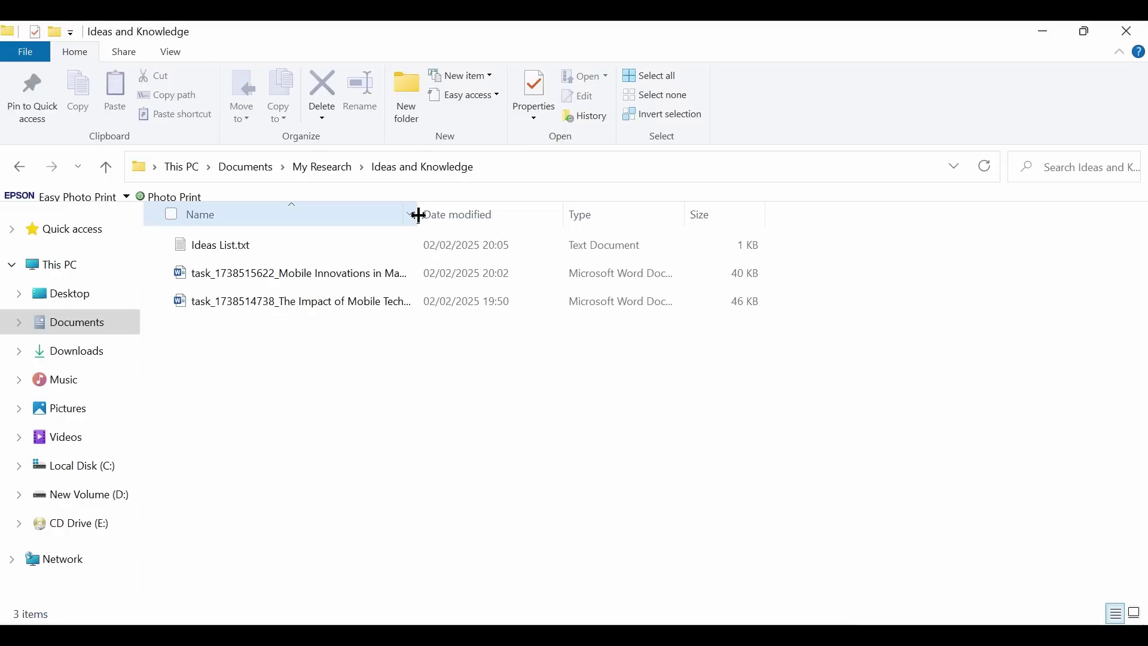
pyautogui.moveTo(418, 215); pyautogui.dragTo(591, 222)
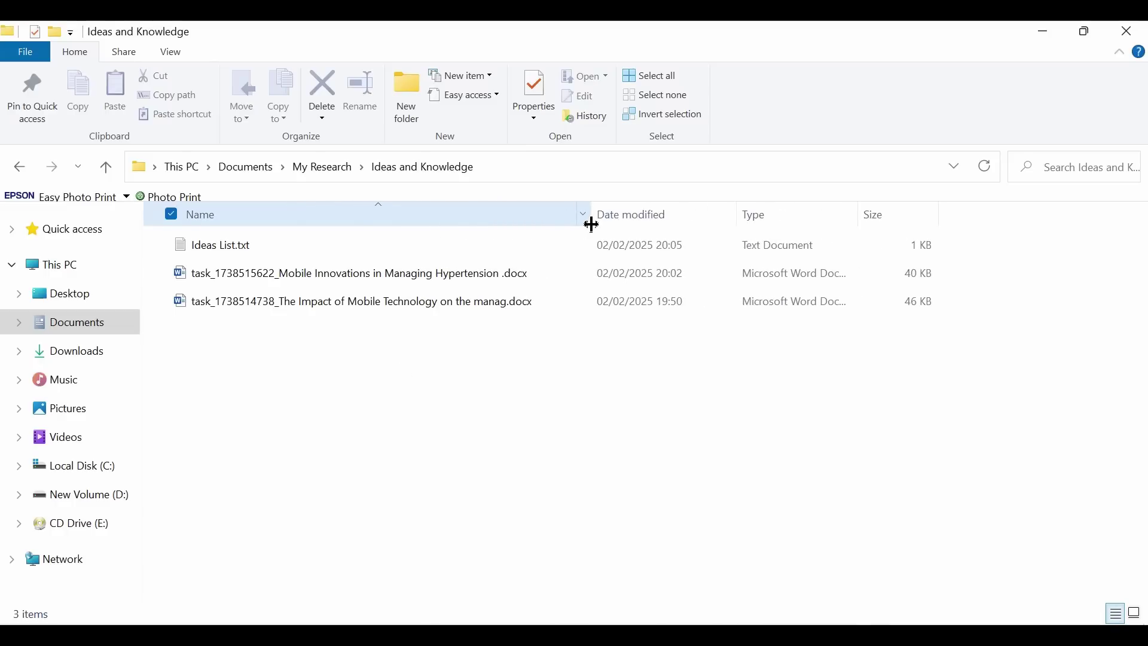